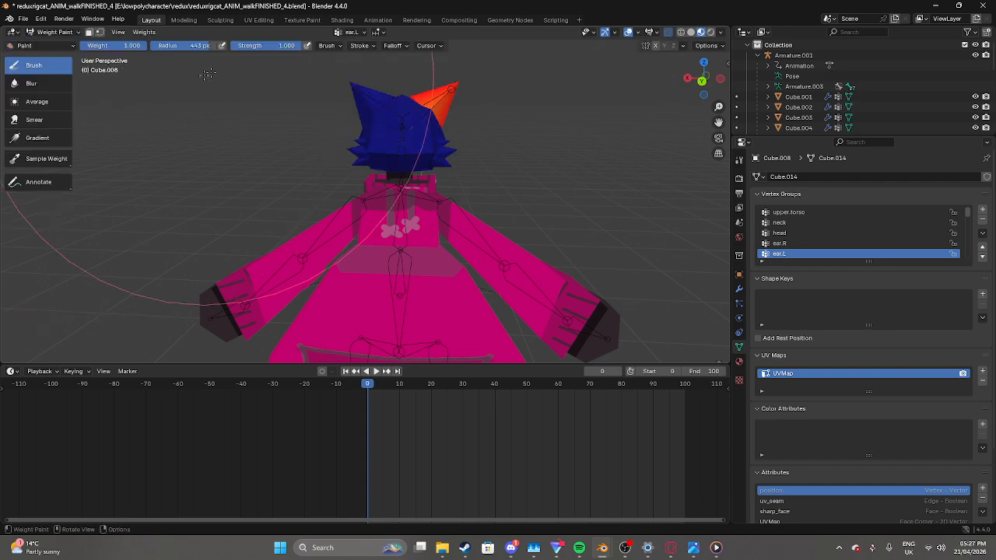
Step: Examine the left ear's painted weights from the back and side of the head
scroll(544, 140, up, 2)
scroll(619, 117, down, 1)
mouse_move(633, 111)
middle_down()
mouse_move(334, 251)
mouse_move(408, 188)
mouse_move(557, 172)
middle_up()
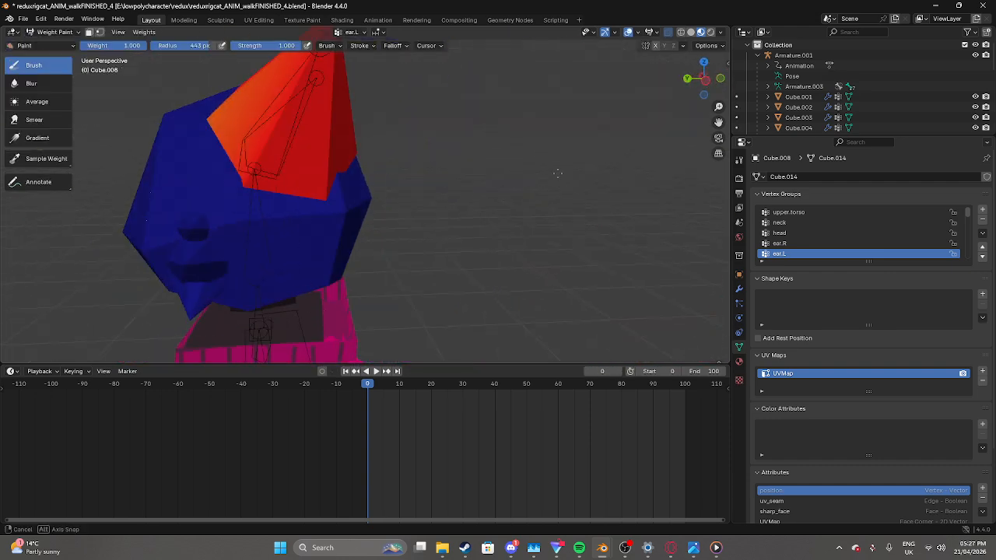
middle_drag(328, 161, 298, 161)
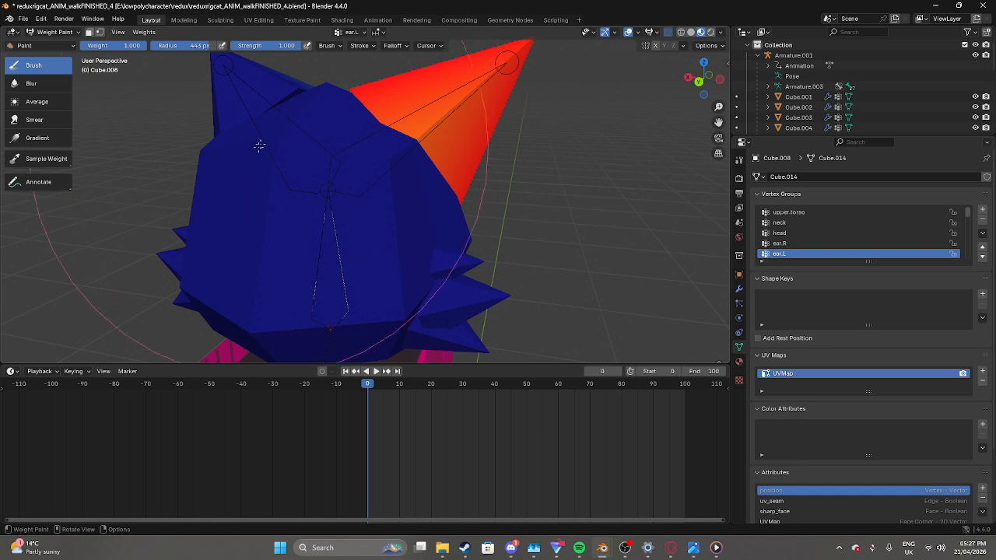
mouse_move(513, 71)
middle_down()
mouse_move(556, 88)
mouse_move(350, 233)
mouse_move(369, 253)
mouse_move(436, 235)
middle_up()
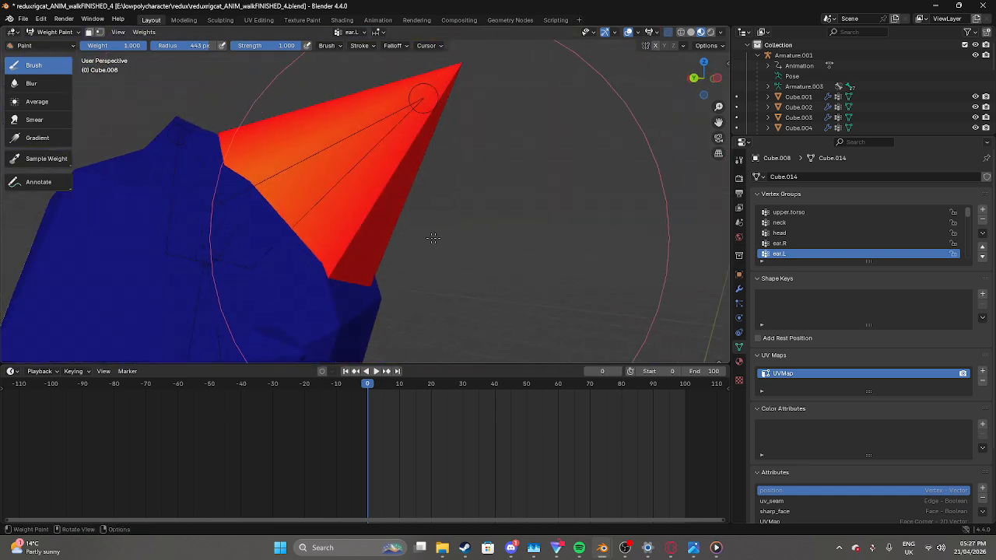
Step: Make the head vertex group active and inspect its weights around the base of both ears
click(363, 34)
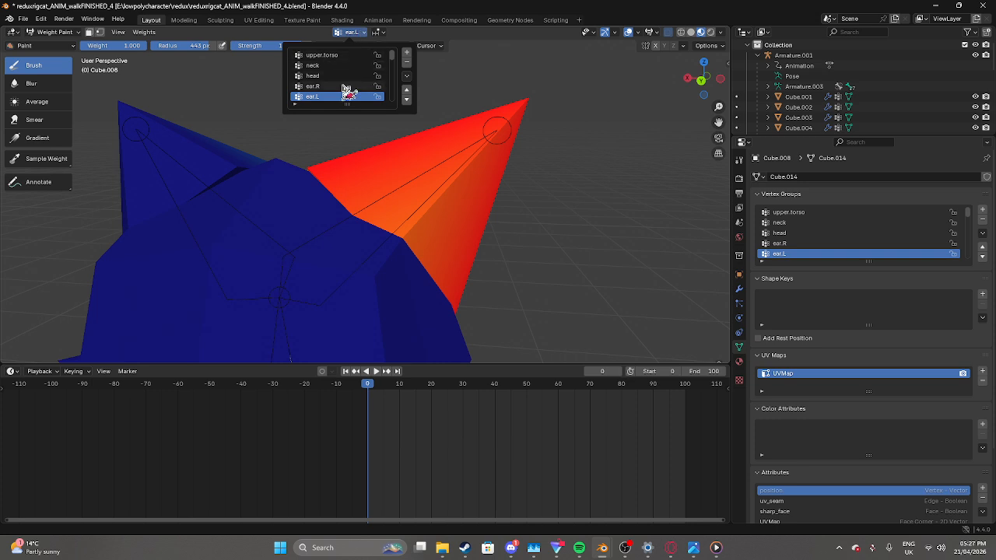
click(343, 85)
click(349, 77)
scroll(508, 128, down, 8)
middle_drag(502, 158, 473, 158)
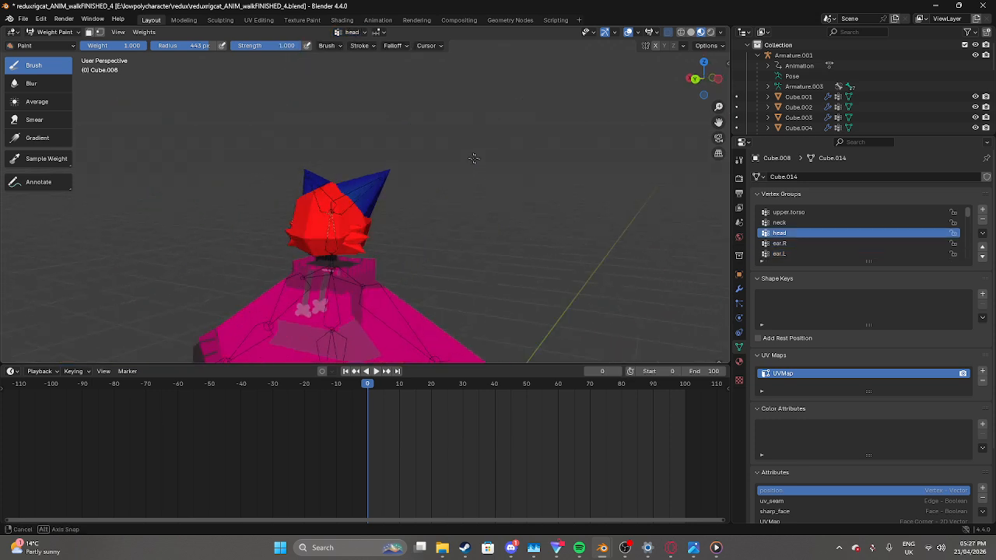
middle_drag(351, 133, 426, 201)
middle_drag(358, 187, 444, 211)
scroll(533, 254, up, 7)
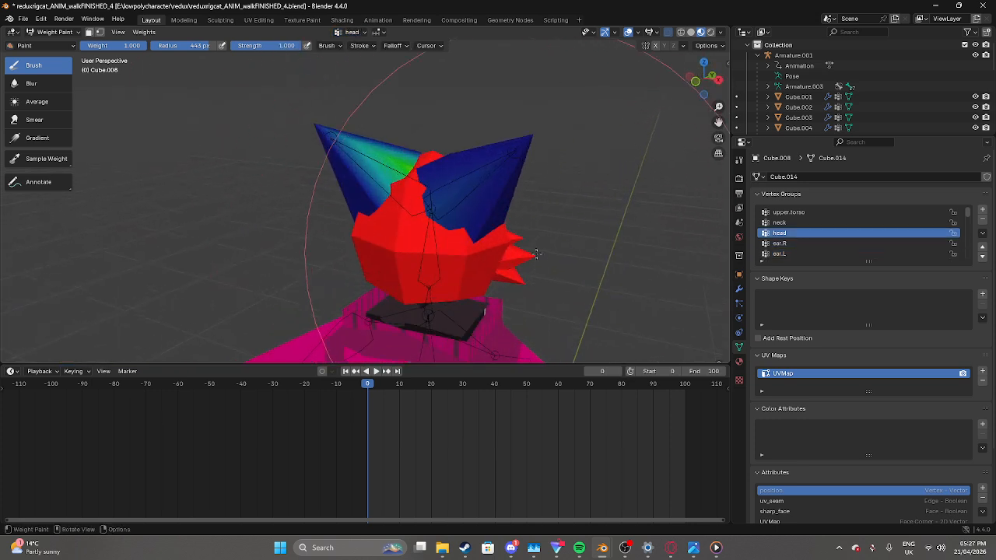
Step: Examine the head group's weights from several angles, both close up and against the whole body
middle_drag(574, 259, 365, 200)
scroll(459, 215, down, 4)
middle_drag(458, 216, 497, 242)
scroll(497, 242, down, 3)
scroll(497, 242, down, 1)
scroll(505, 243, down, 4)
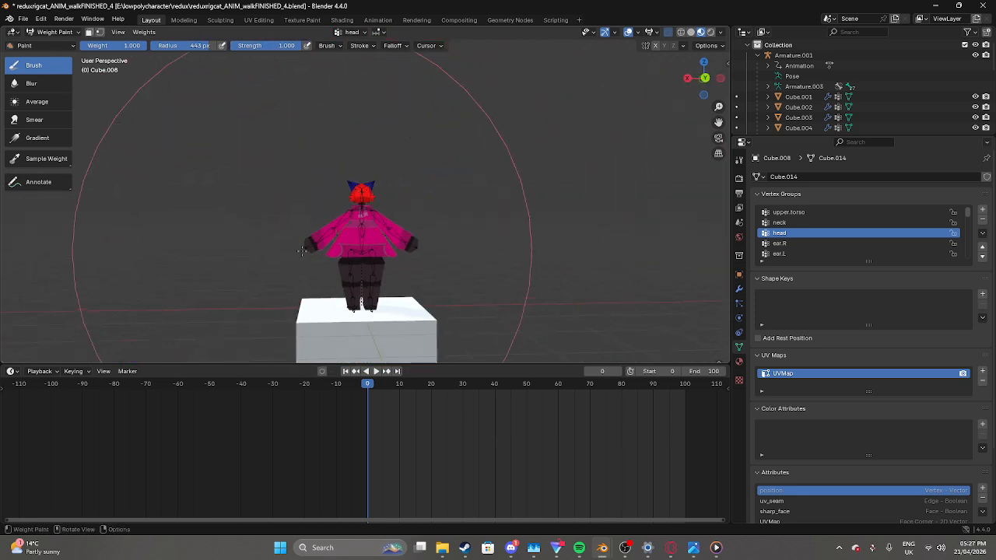
scroll(270, 232, up, 5)
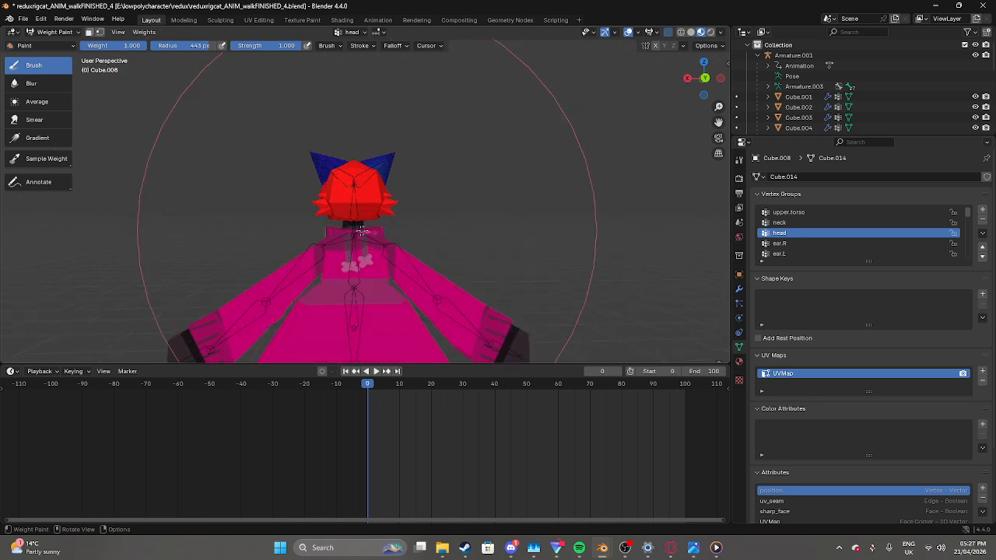
scroll(352, 206, up, 5)
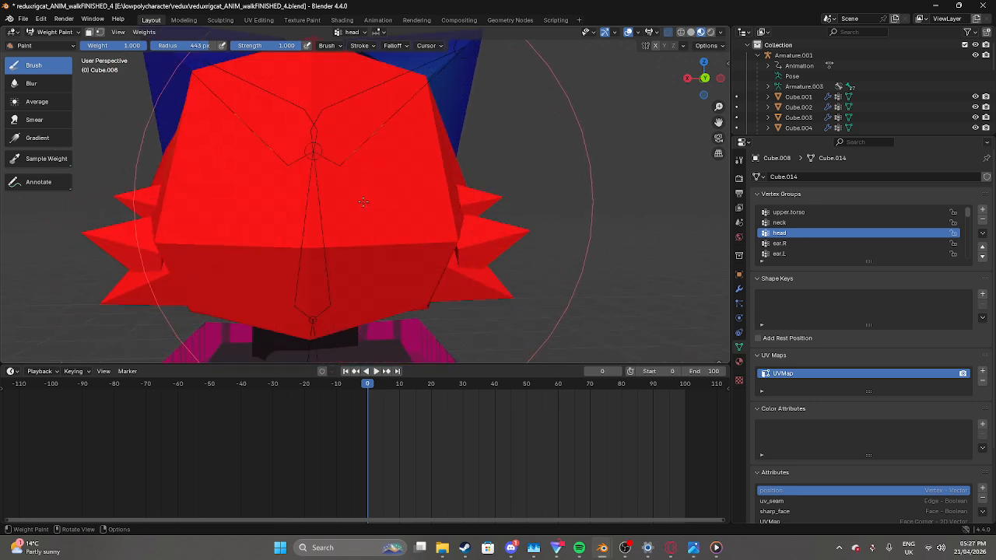
middle_drag(354, 210, 488, 213)
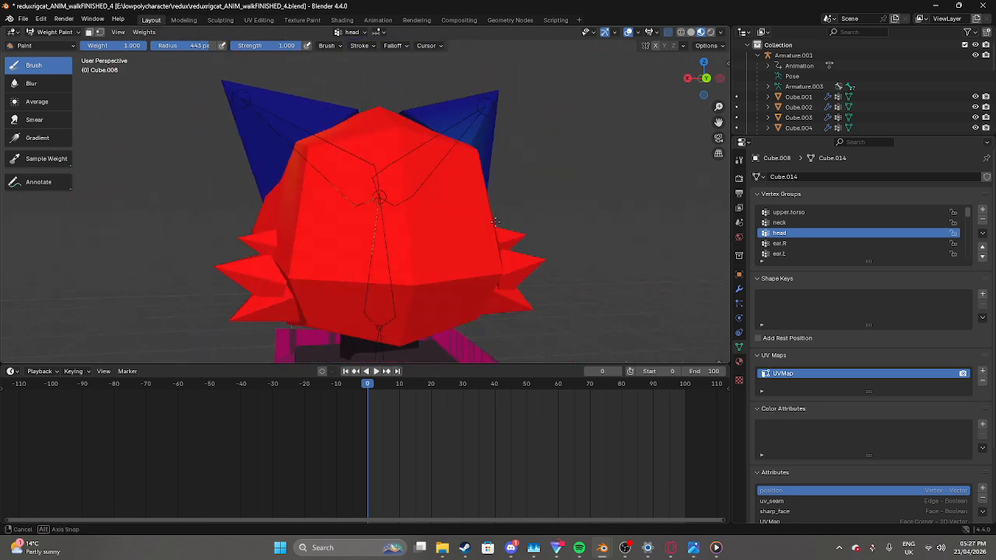
scroll(311, 171, down, 4)
scroll(420, 212, up, 2)
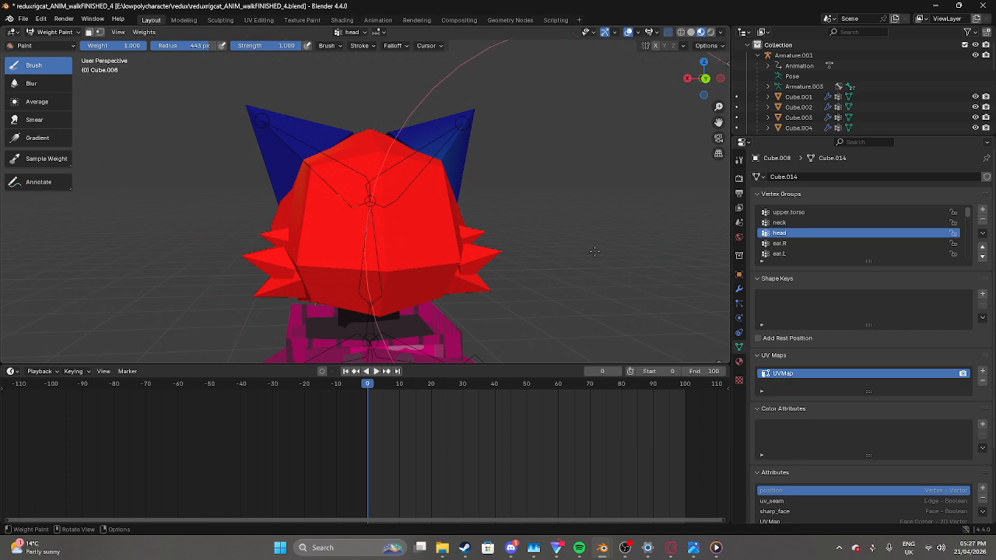
scroll(587, 250, down, 3)
scroll(583, 249, up, 1)
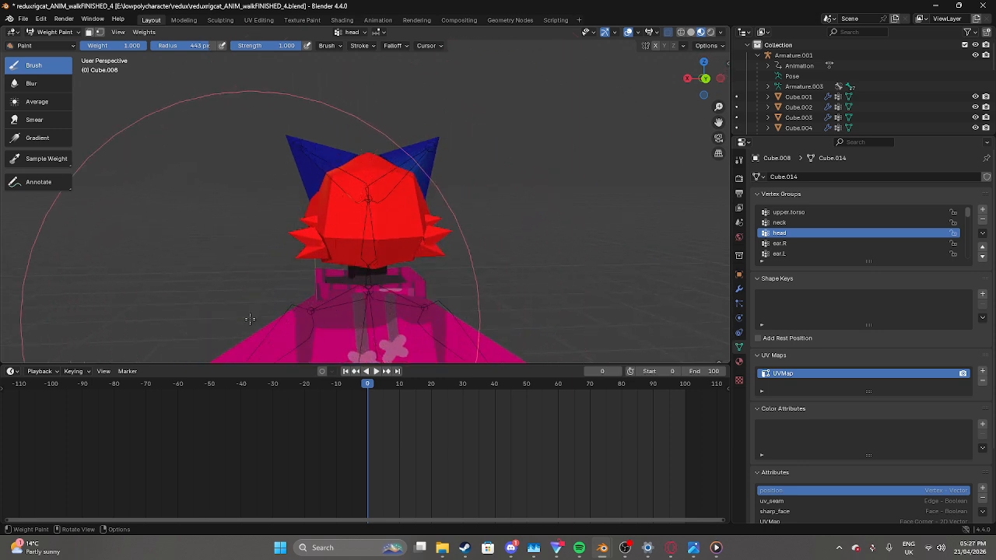
scroll(482, 214, up, 1)
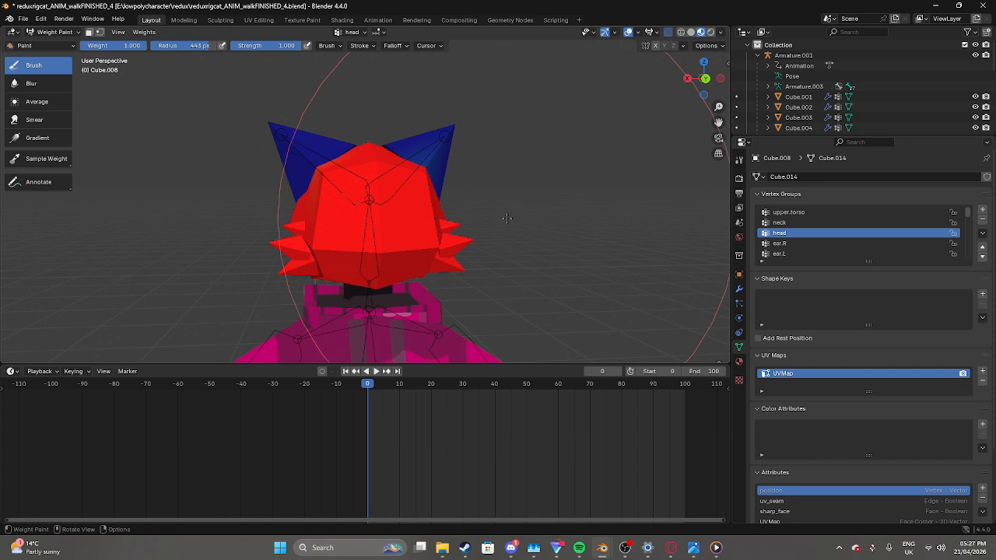
middle_drag(495, 170, 390, 331)
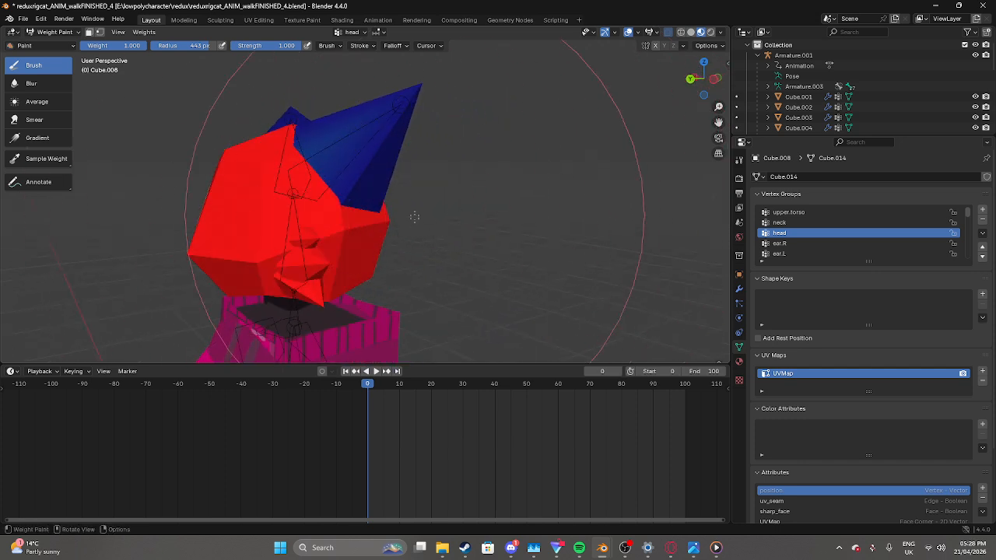
scroll(436, 214, down, 6)
middle_drag(370, 206, 443, 204)
scroll(440, 194, down, 2)
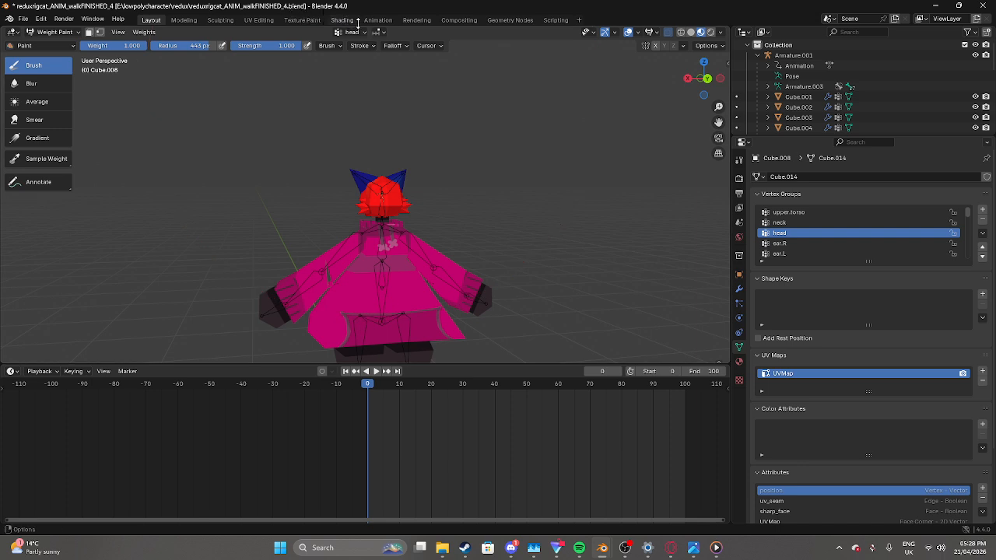
Step: Check the head mesh's Armature modifiers and its object data properties
scroll(828, 306, down, 3)
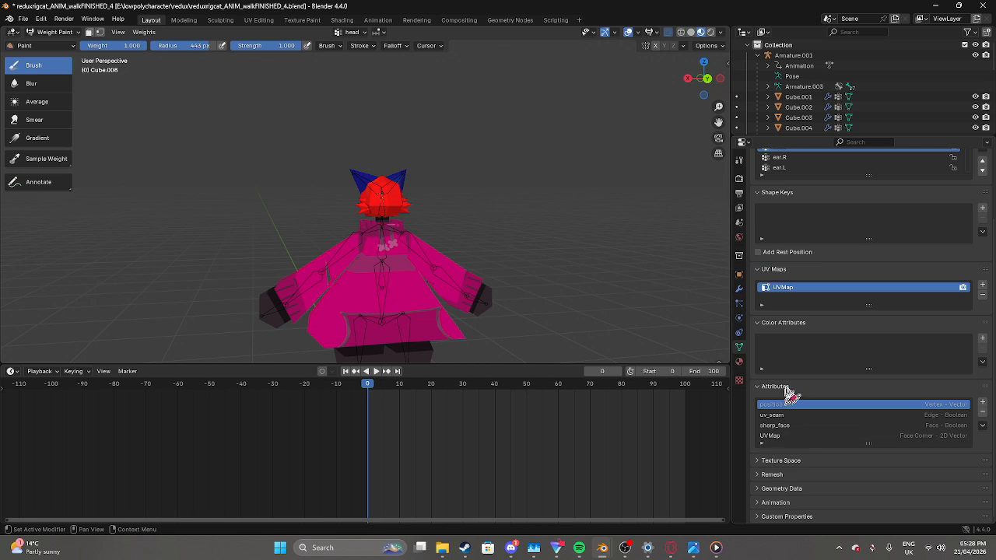
scroll(789, 388, up, 3)
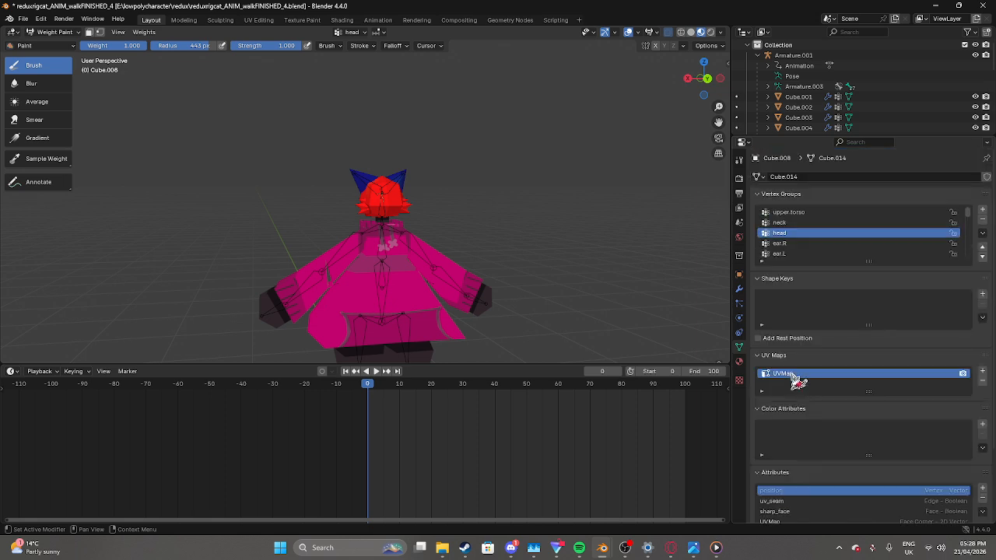
click(739, 361)
click(739, 289)
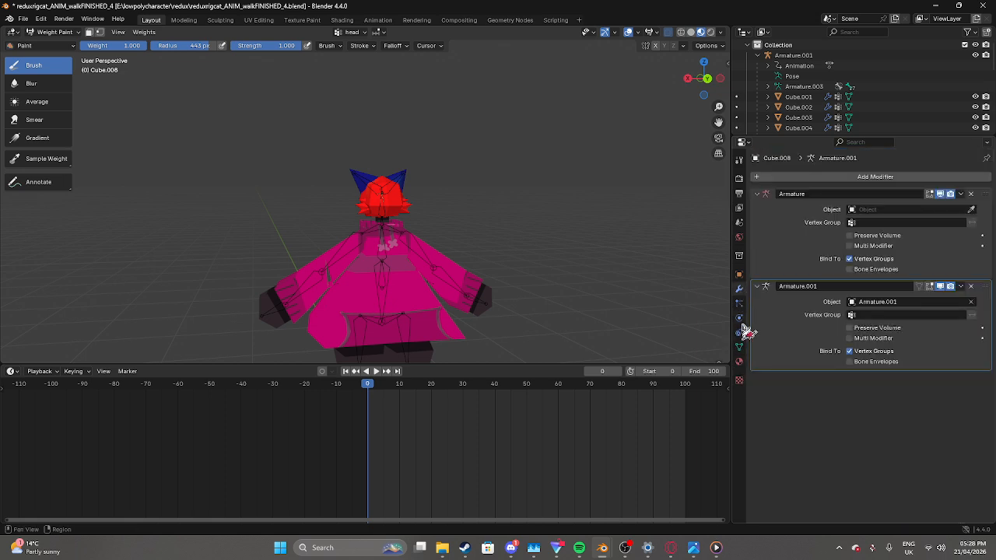
click(740, 349)
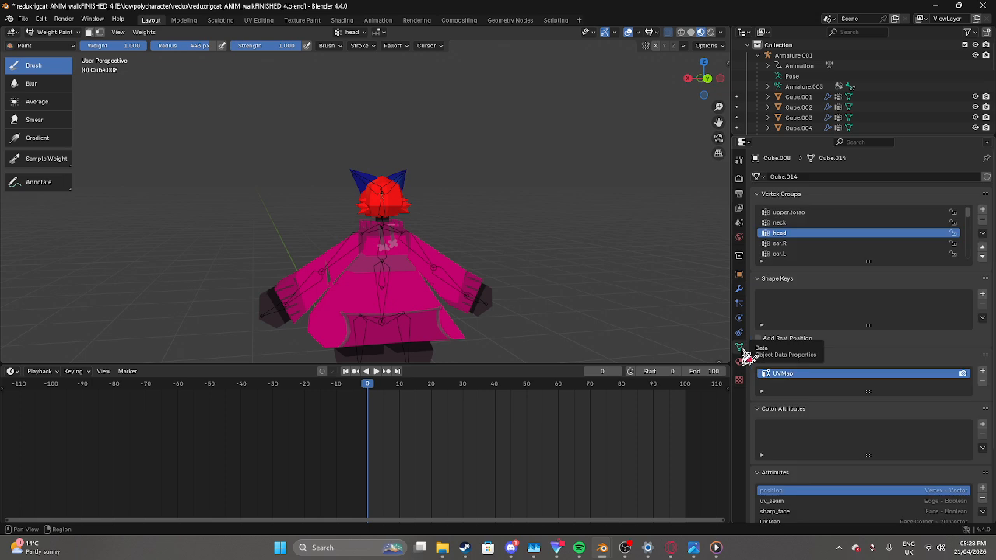
scroll(853, 332, down, 3)
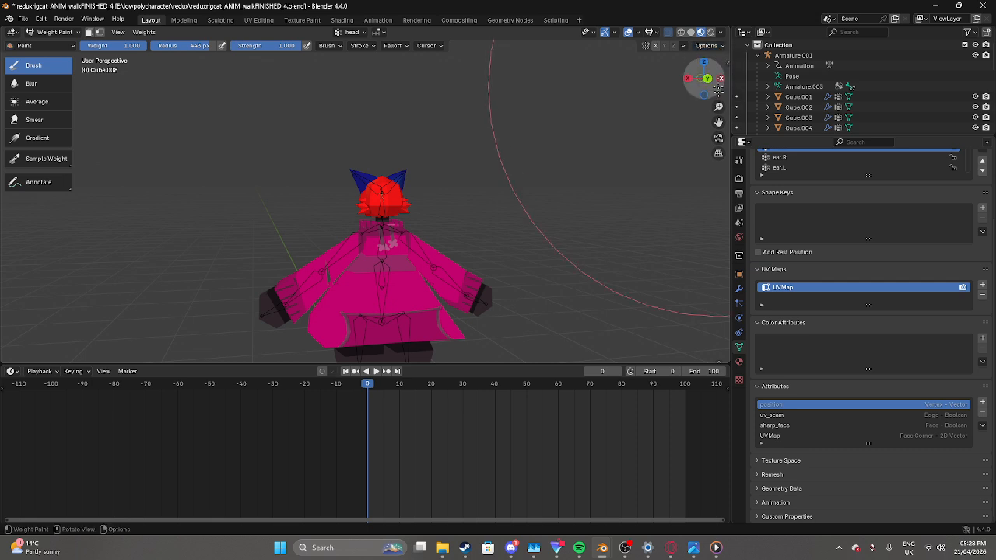
click(705, 46)
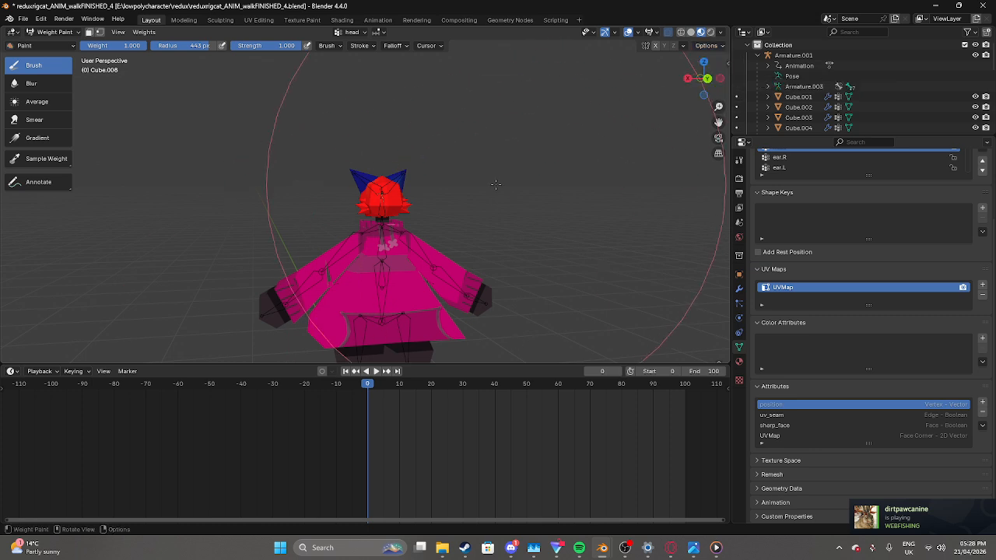
Step: Switch the head mesh from Weight Paint to Object Mode
scroll(496, 184, up, 6)
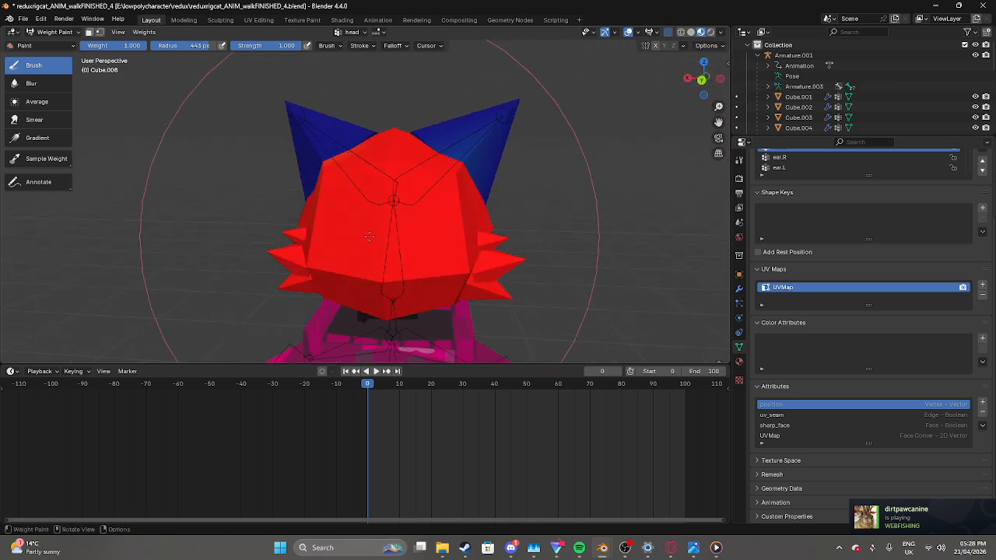
scroll(369, 236, down, 8)
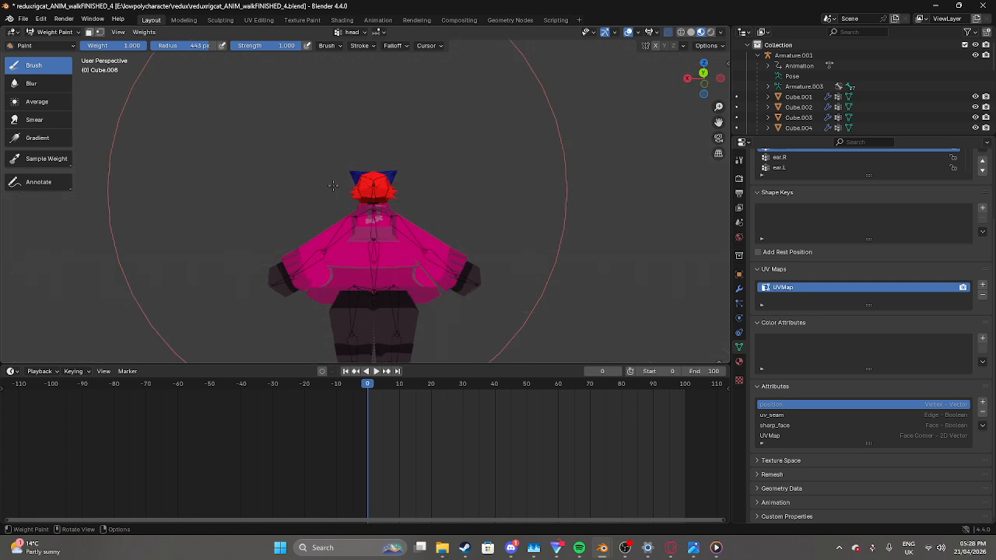
middle_drag(453, 185, 446, 211)
scroll(418, 211, up, 5)
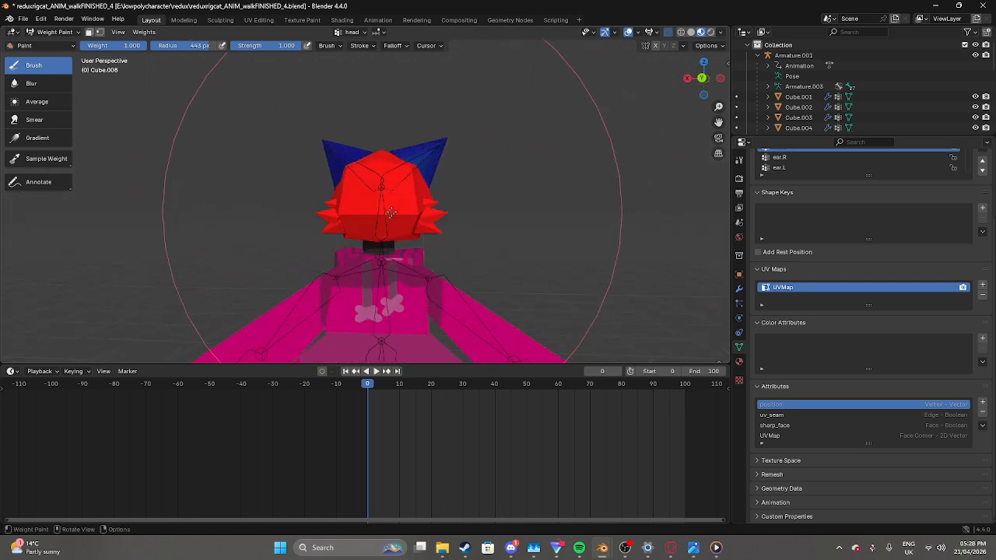
middle_drag(348, 152, 553, 181)
click(53, 32)
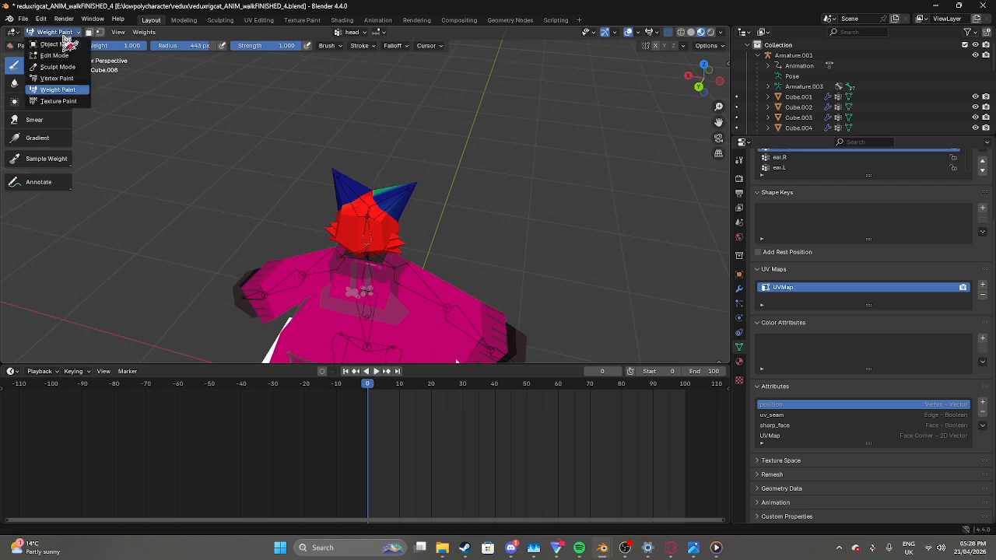
click(64, 44)
Step: Add the lower torso, upper torso and the character's right upper arm, lower arm and hand to the selection
middle_drag(524, 272, 549, 232)
shift+click(329, 312)
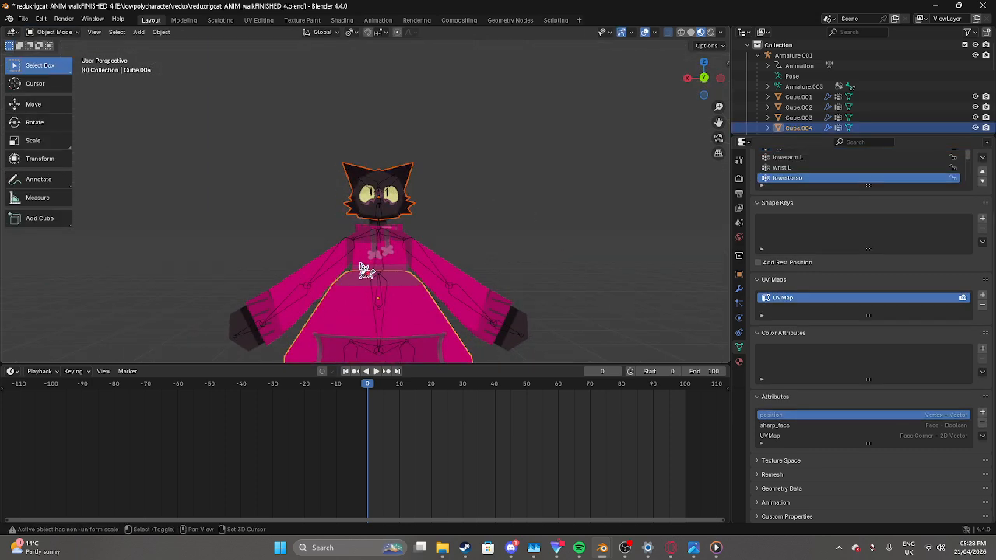
shift+click(362, 265)
shift+click(318, 276)
shift+click(268, 293)
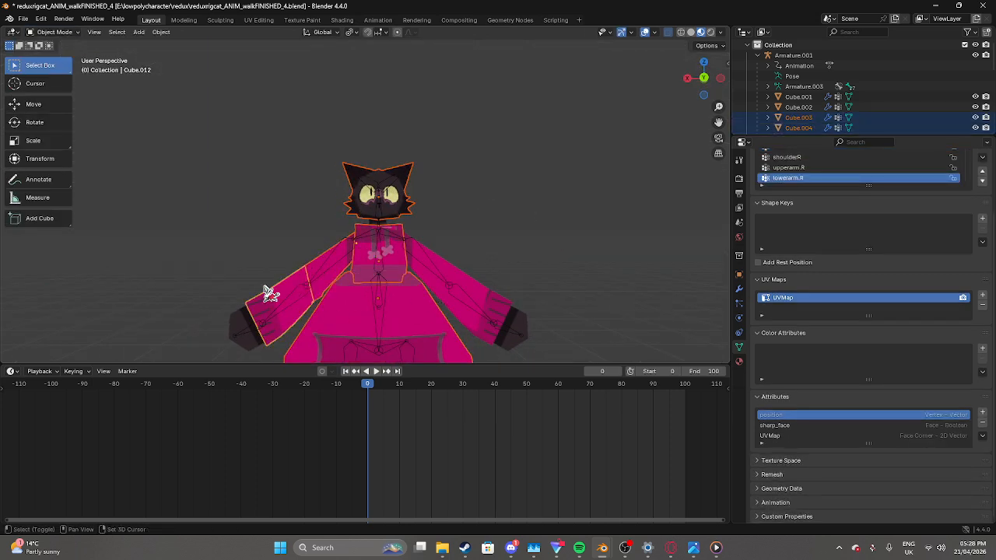
shift+click(239, 317)
Step: Extend the selection to the neck and the character's left arm pieces and hand
scroll(389, 232, up, 4)
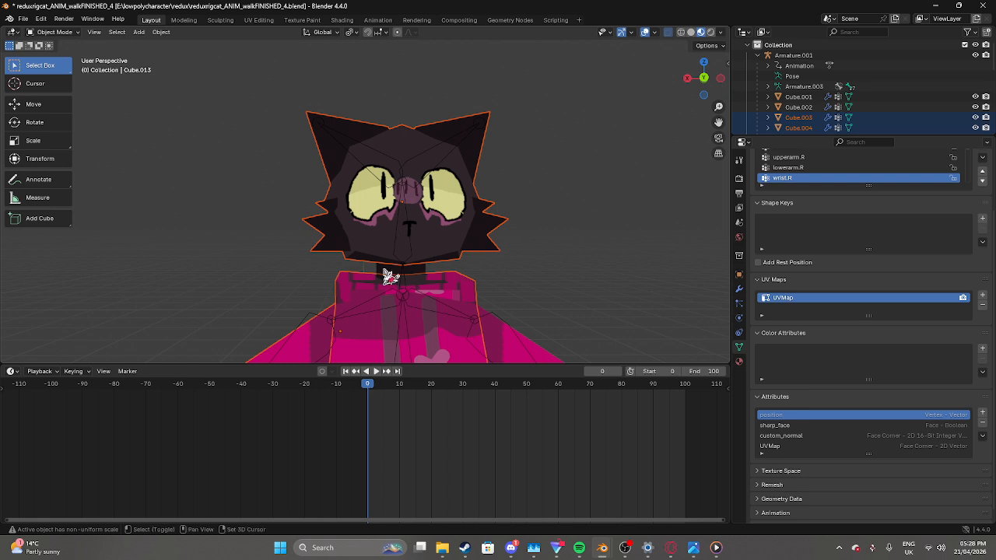
shift+click(386, 272)
middle_drag(427, 291, 458, 288)
shift+click(427, 308)
scroll(457, 289, down, 3)
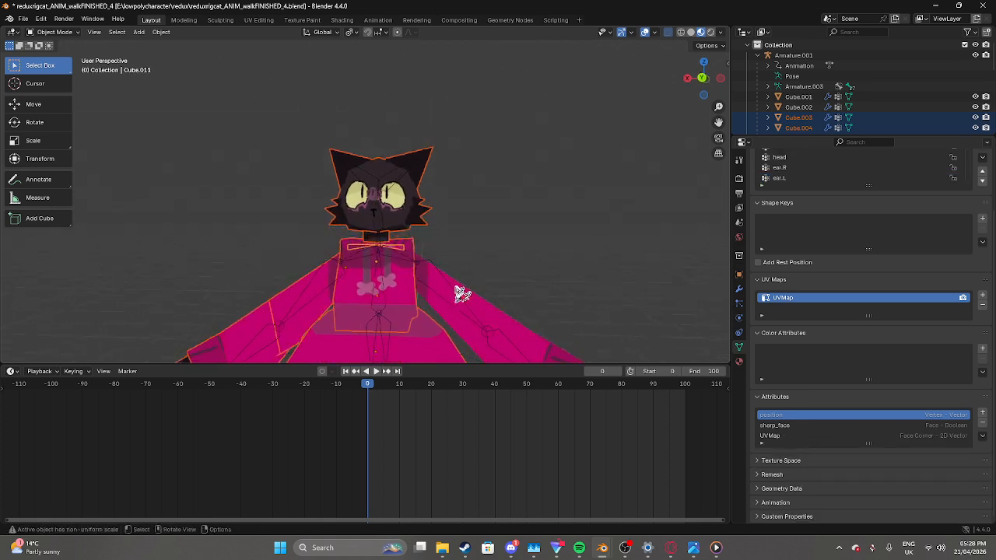
shift+click(462, 294)
scroll(498, 308, down, 3)
shift+click(471, 311)
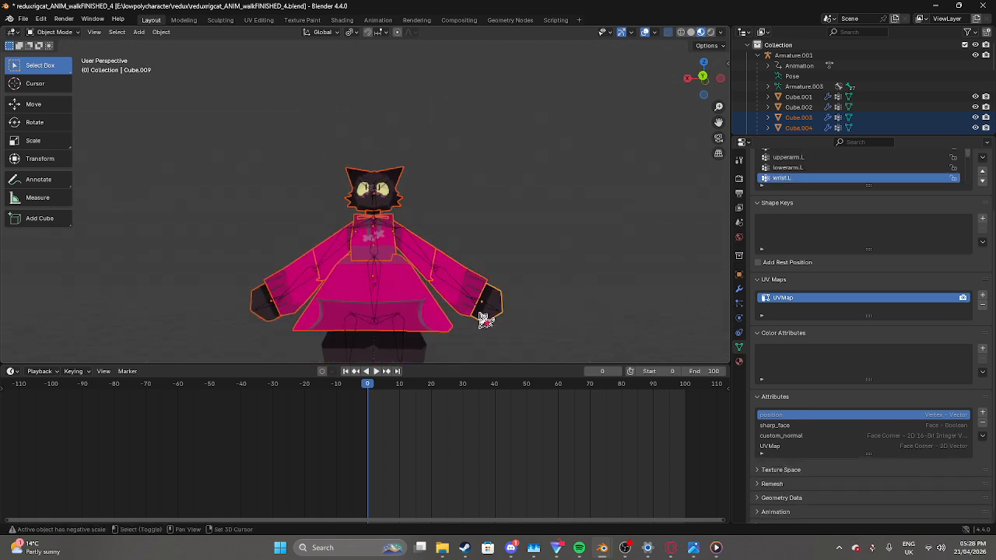
Step: Add the thighs, lower legs and feet of both legs to the selection, with the right thigh as the active object
scroll(432, 296, down, 3)
shift+click(392, 285)
shift+click(394, 319)
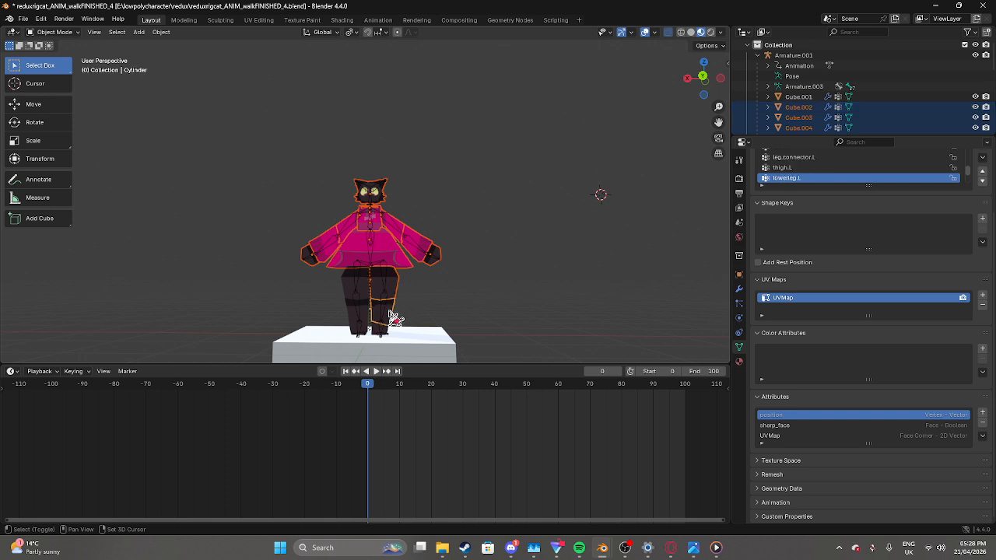
shift+click(373, 333)
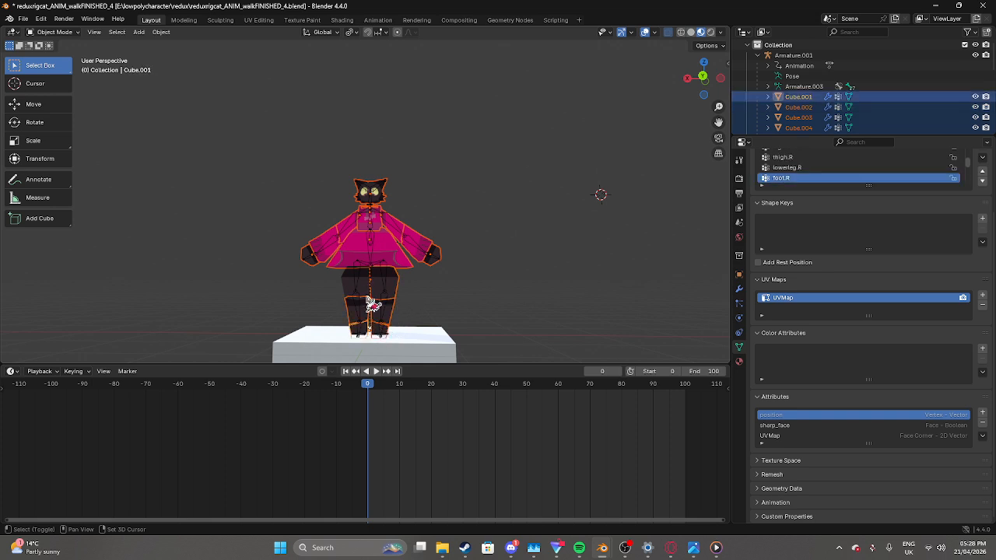
shift+click(370, 290)
Step: Enter Weight Paint mode with the body parts selected and make the wrist.L vertex group active
click(66, 32)
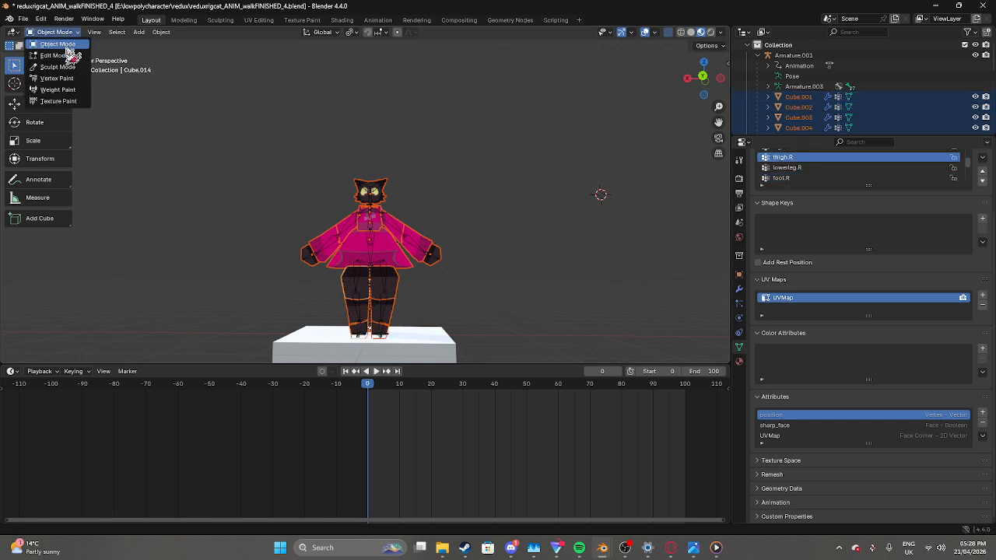
click(57, 89)
scroll(288, 211, up, 6)
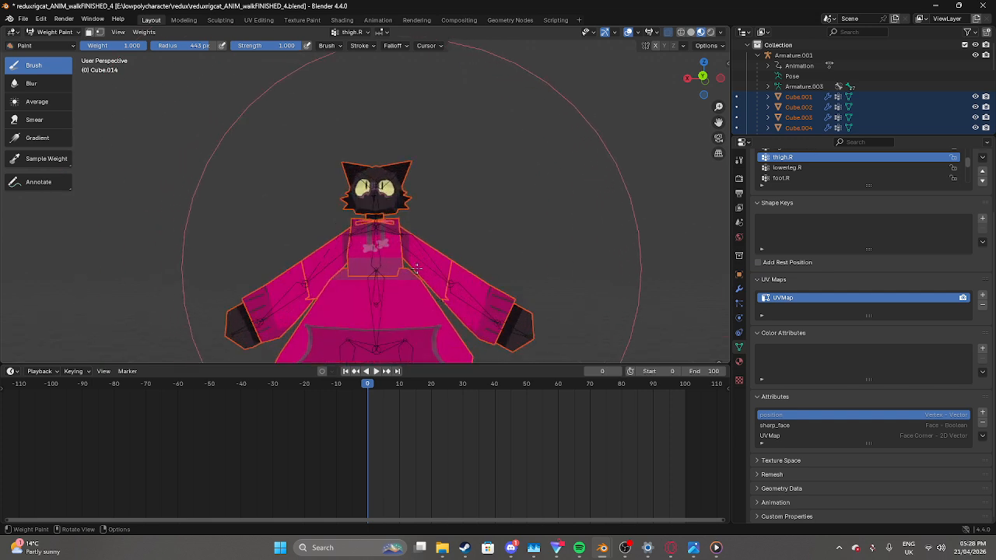
click(352, 32)
click(341, 67)
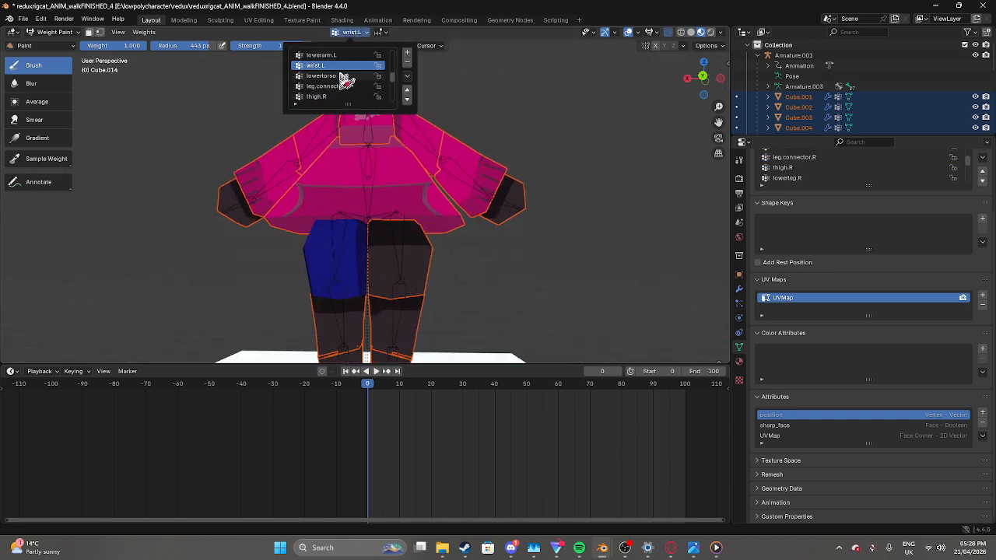
Step: Compare the vertex weights of the leg.connector, thigh.R and lowertorso groups with those of wrist.L on the selected meshes
click(334, 86)
click(329, 96)
click(328, 76)
click(330, 67)
scroll(294, 58, down, 6)
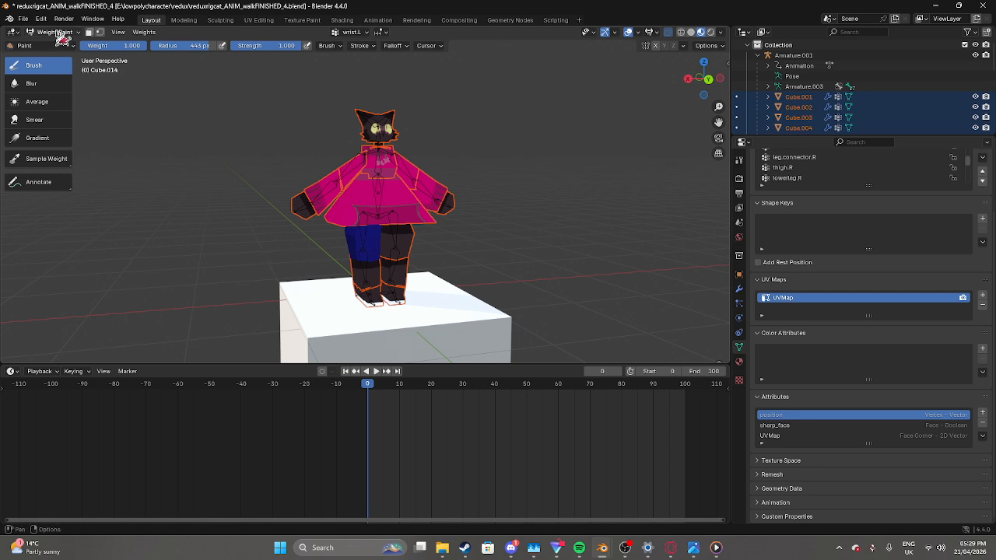
Step: Return the selected body meshes to Object Mode
click(57, 33)
click(47, 46)
scroll(302, 189, up, 5)
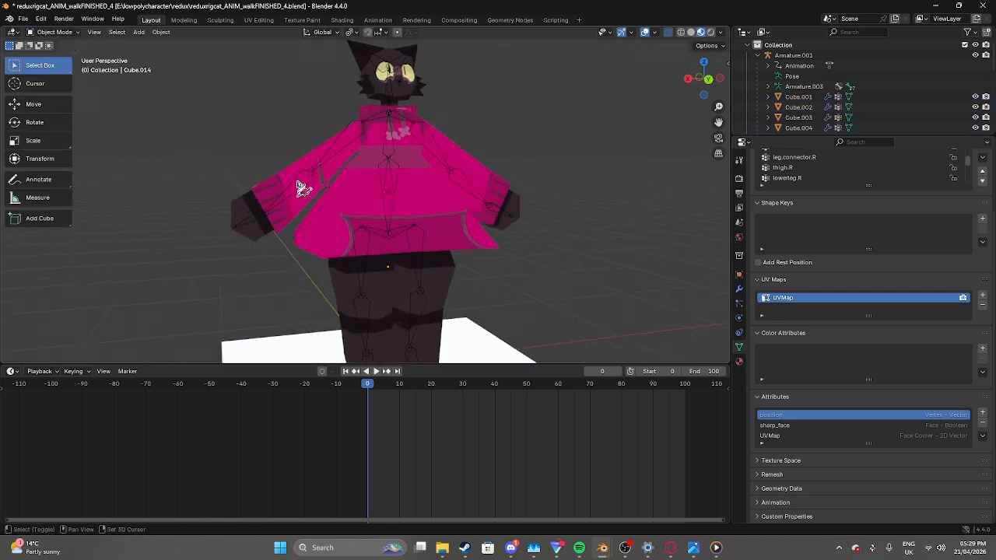
Step: Examine the separate hand and sleeve meshes and the gap between the arm pieces and the torso
scroll(263, 251, up, 5)
shift+middle_drag(252, 260, 515, 186)
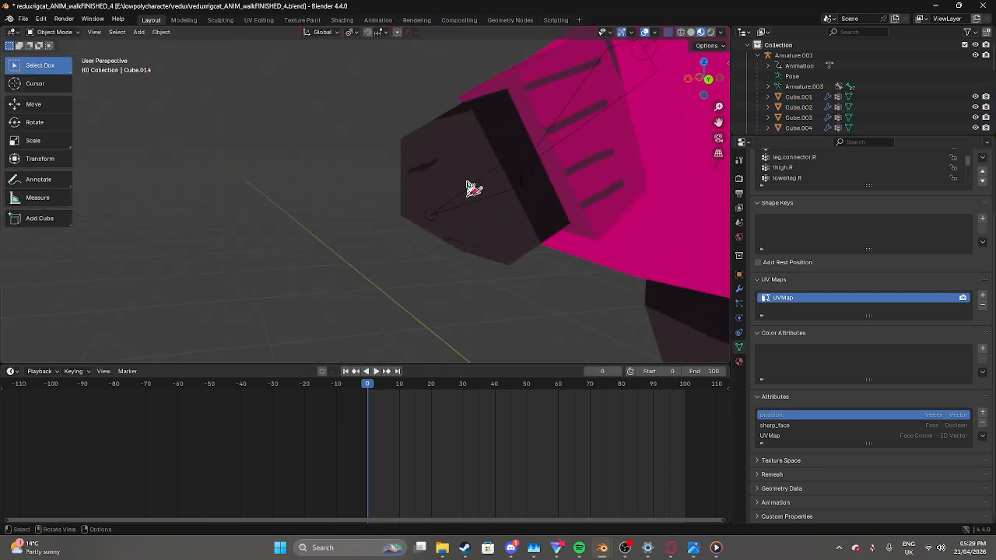
shift+middle_drag(606, 162, 349, 262)
middle_drag(479, 146, 358, 169)
scroll(359, 171, down, 3)
middle_drag(653, 199, 446, 147)
scroll(498, 205, up, 5)
middle_drag(479, 195, 492, 239)
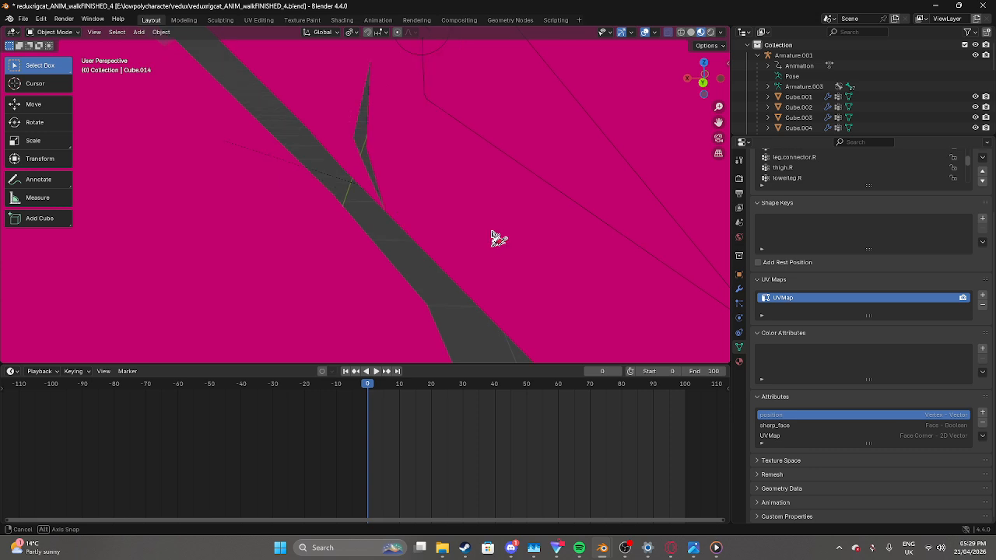
scroll(492, 232, down, 10)
mouse_move(517, 205)
middle_down()
mouse_move(521, 198)
mouse_move(502, 198)
middle_up()
scroll(503, 199, up, 6)
middle_drag(379, 176, 370, 176)
scroll(376, 175, up, 2)
scroll(361, 149, up, 5)
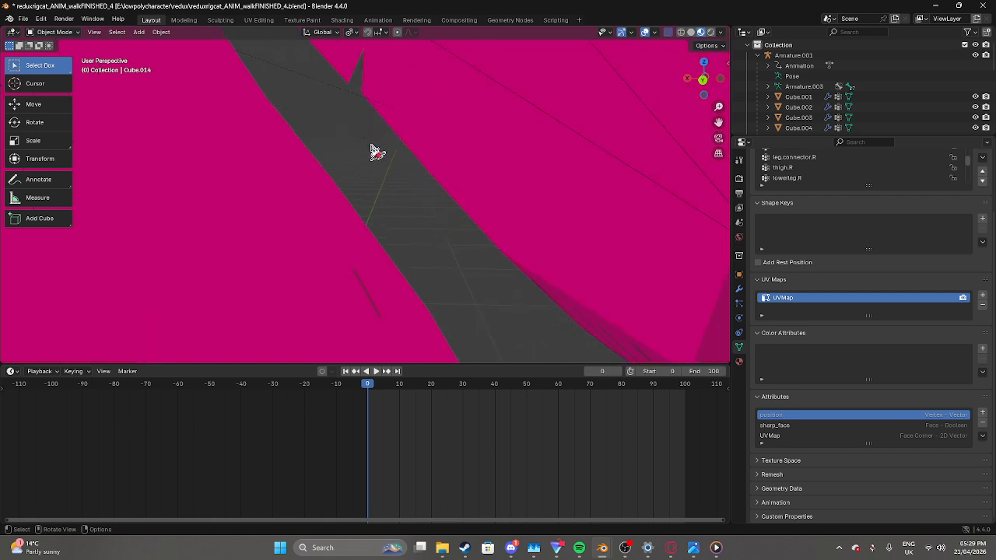
scroll(377, 159, down, 8)
Step: Select the character's armature and switch it to Pose Mode
click(53, 32)
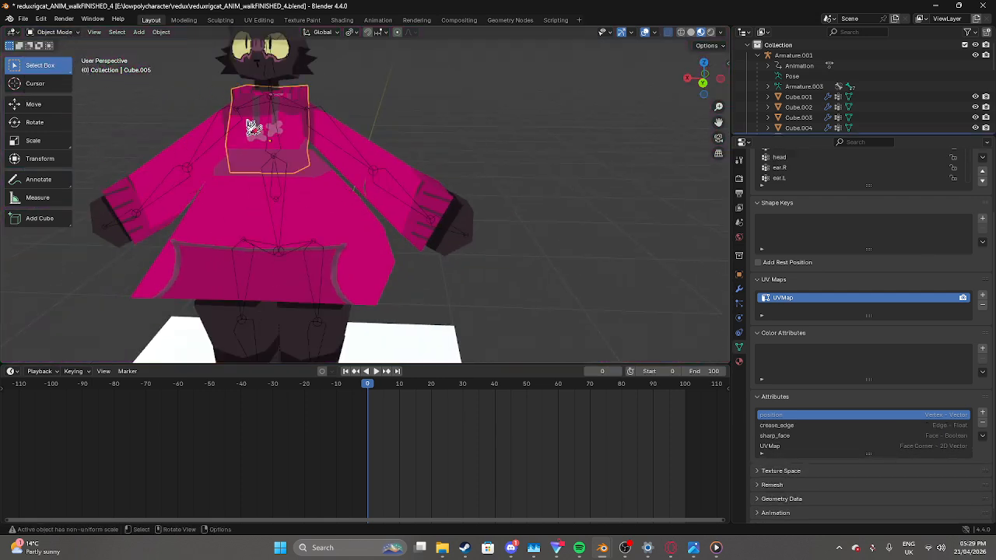
click(268, 134)
click(55, 32)
click(56, 67)
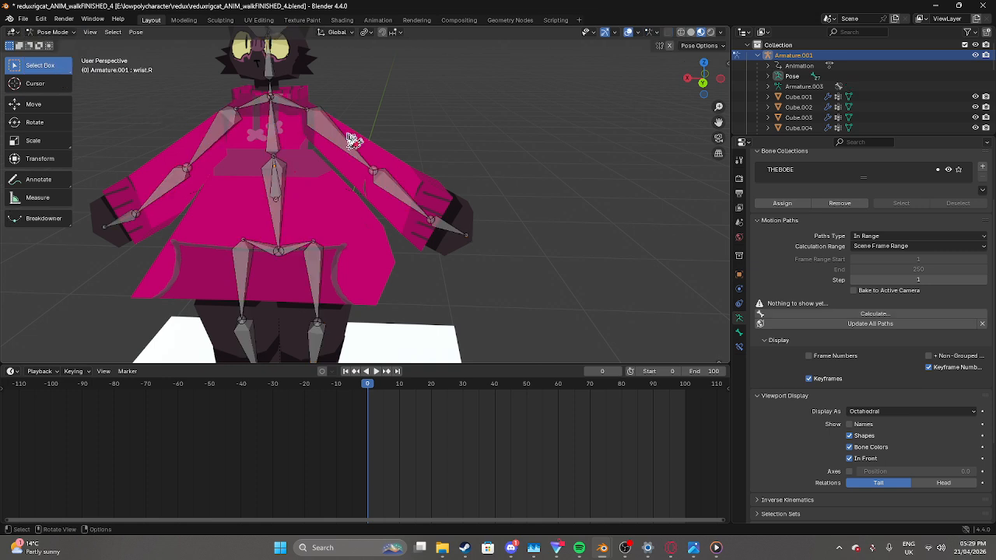
Step: Rotate the lowerarm.L bone downward to test how the forearm mesh bends at the elbow
key(r)
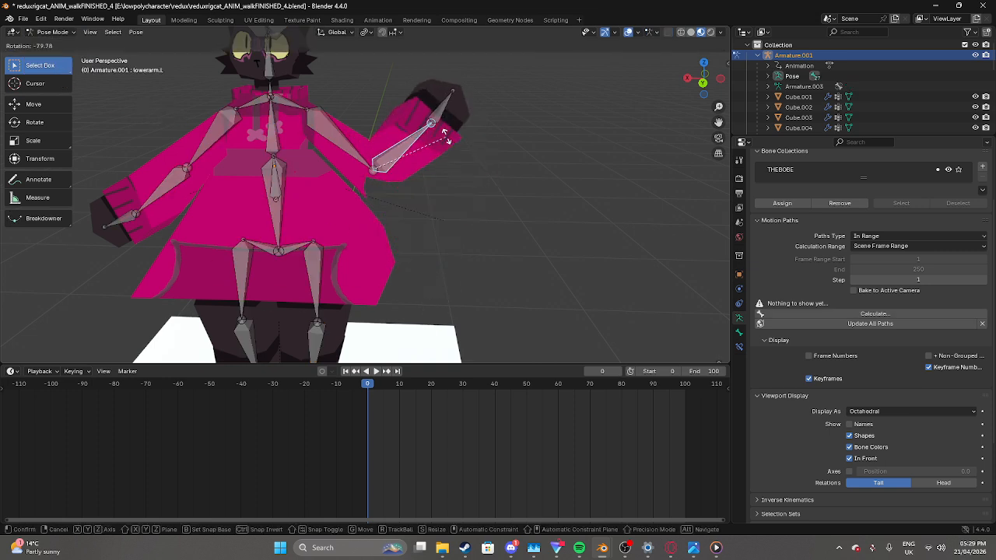
click(356, 288)
scroll(378, 222, up, 5)
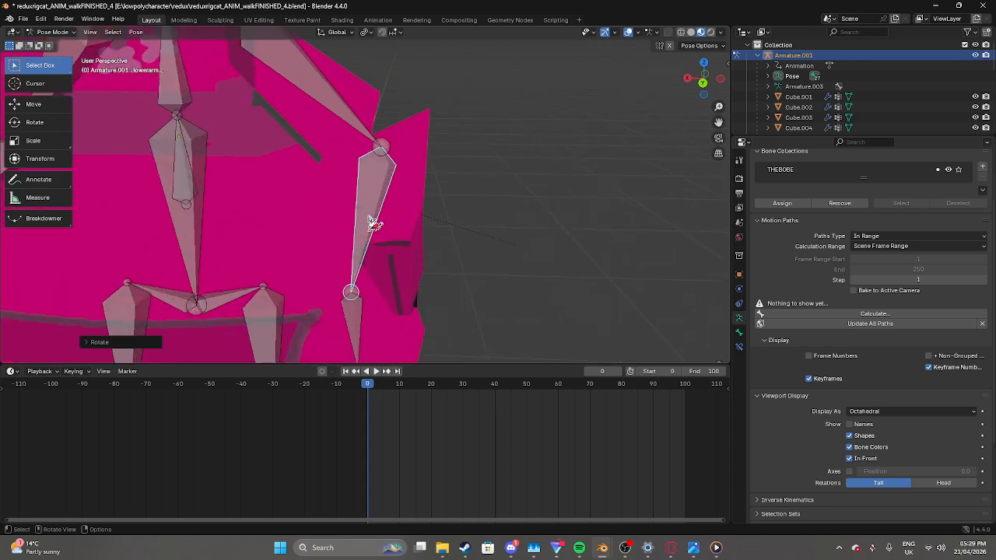
Step: Raise the upperarm.L bone to about horizontal to test the shoulder and sleeve meshes
scroll(482, 247, down, 4)
middle_drag(476, 247, 365, 194)
click(322, 132)
key(g)
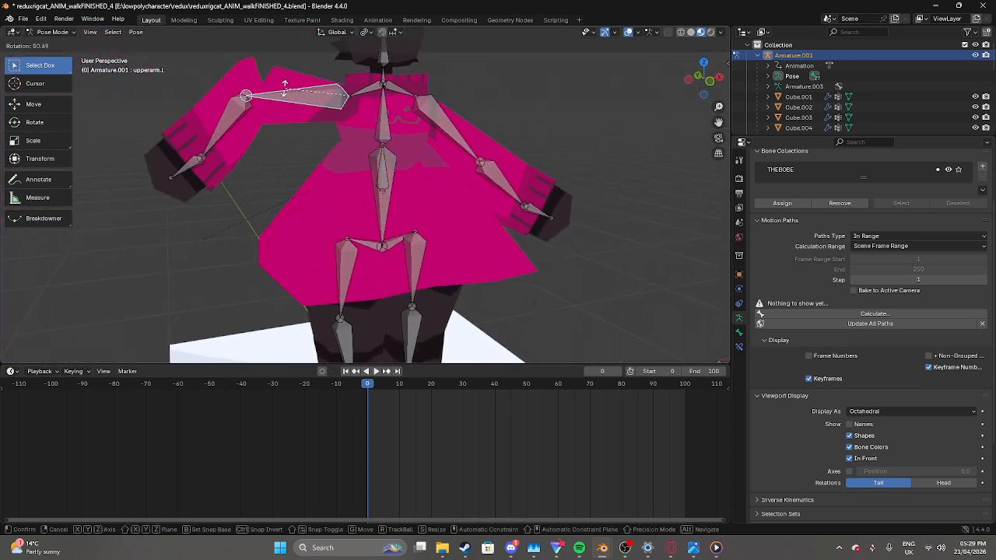
click(291, 85)
Step: Examine the raised left arm's shoulder and elbow joints from several angles
middle_drag(353, 117, 387, 143)
scroll(386, 178, up, 3)
scroll(420, 161, down, 3)
scroll(341, 187, down, 6)
middle_drag(341, 187, 636, 192)
scroll(471, 200, up, 6)
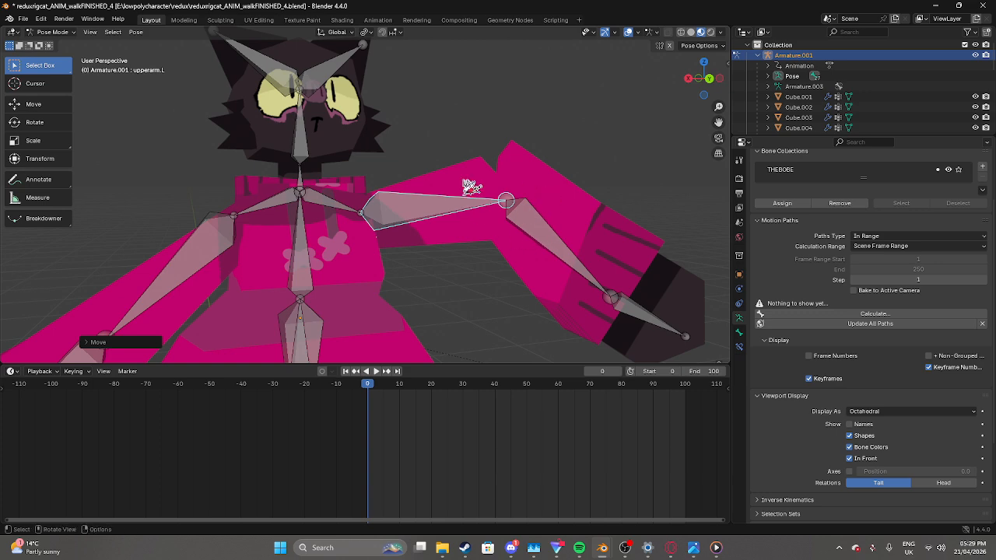
scroll(519, 269, down, 3)
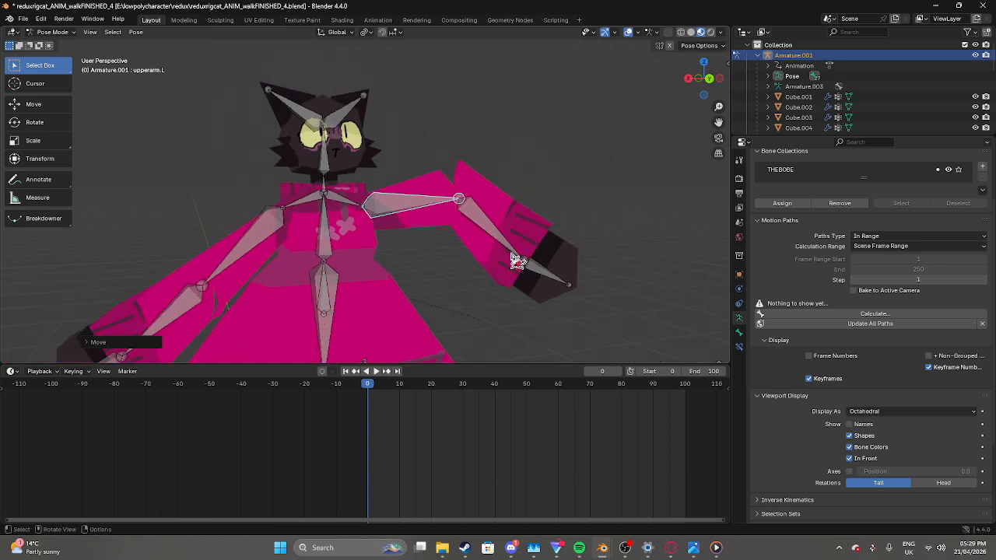
scroll(516, 254, up, 3)
middle_drag(542, 308, 411, 316)
scroll(413, 295, down, 7)
Step: Rotate the thigh.R bone forward around the global X axis to test the leg mesh
middle_drag(424, 195, 488, 229)
key(r)
key(x)
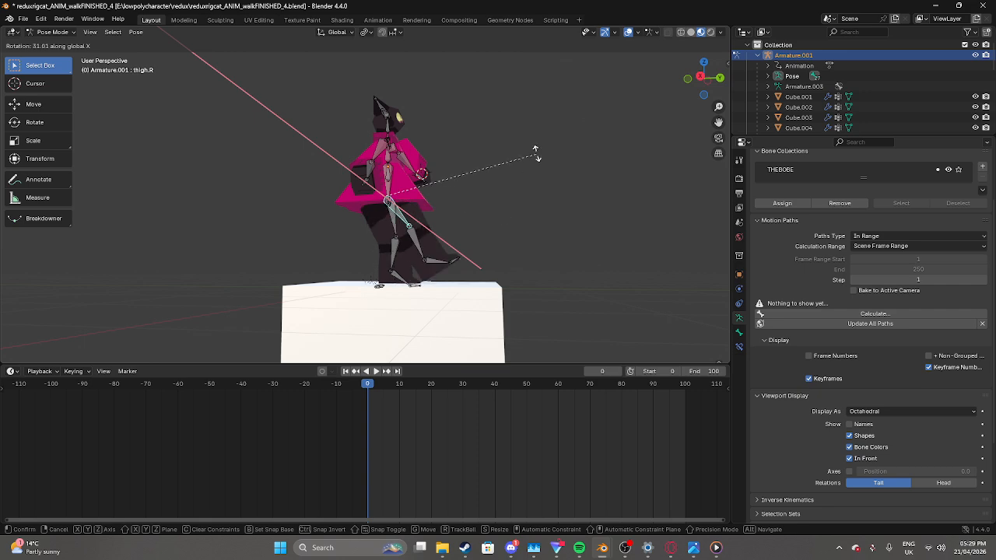
click(429, 249)
Step: Rotate the lowerleg.R bone around the global X axis in both directions to test the knee
click(427, 246)
key(r)
key(x)
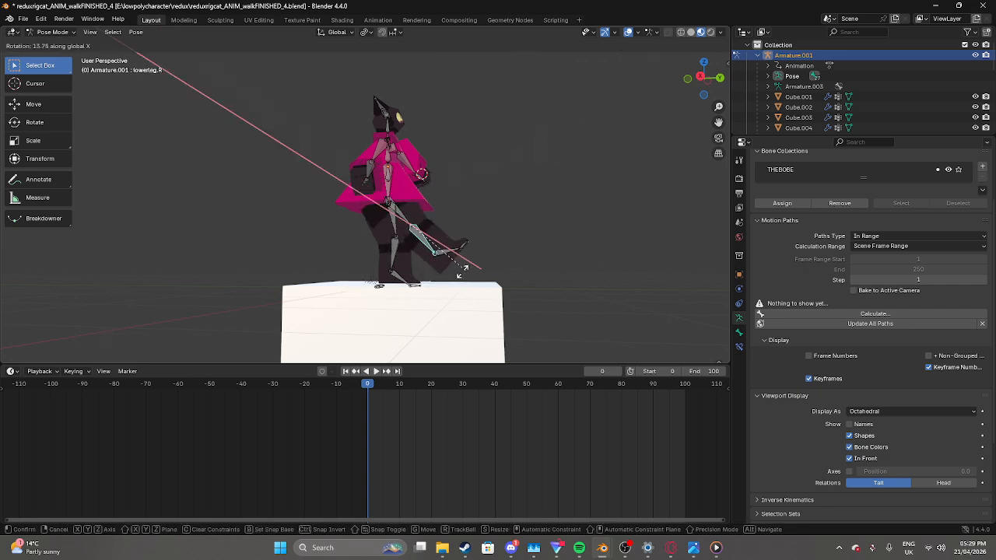
click(504, 259)
scroll(519, 243, up, 2)
key(r)
key(x)
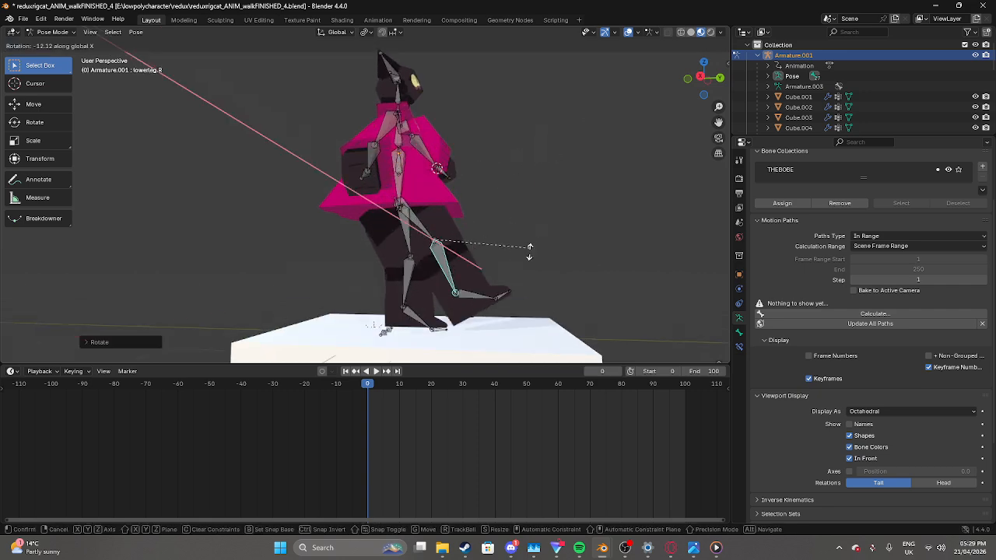
click(518, 296)
Step: Try moving and rotating the upperarm.L bone from its raised position
middle_drag(518, 296, 463, 218)
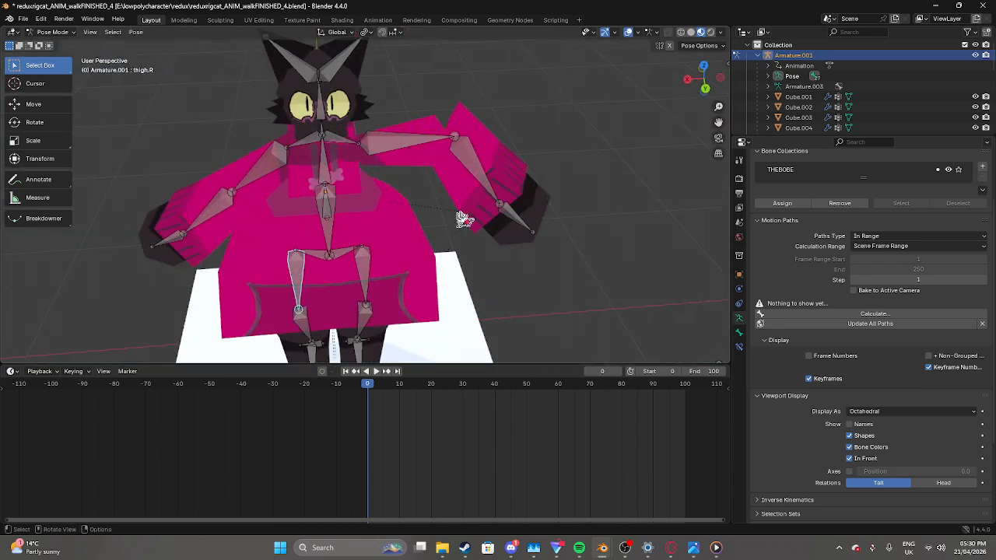
key(g)
click(486, 154)
click(457, 138)
key(r)
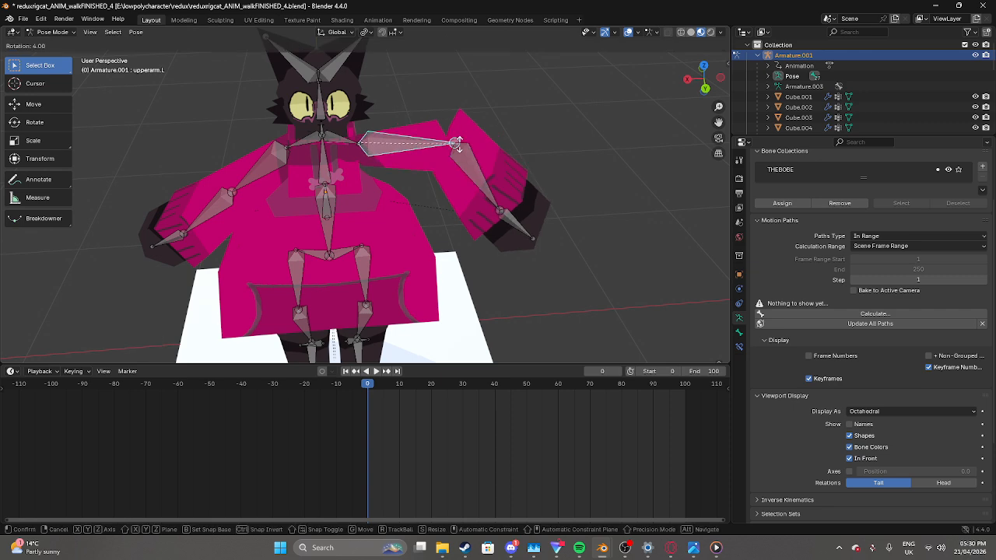
right_click(535, 133)
Step: Move the left wrist bone to test how the hand mesh follows it
scroll(587, 152, up, 3)
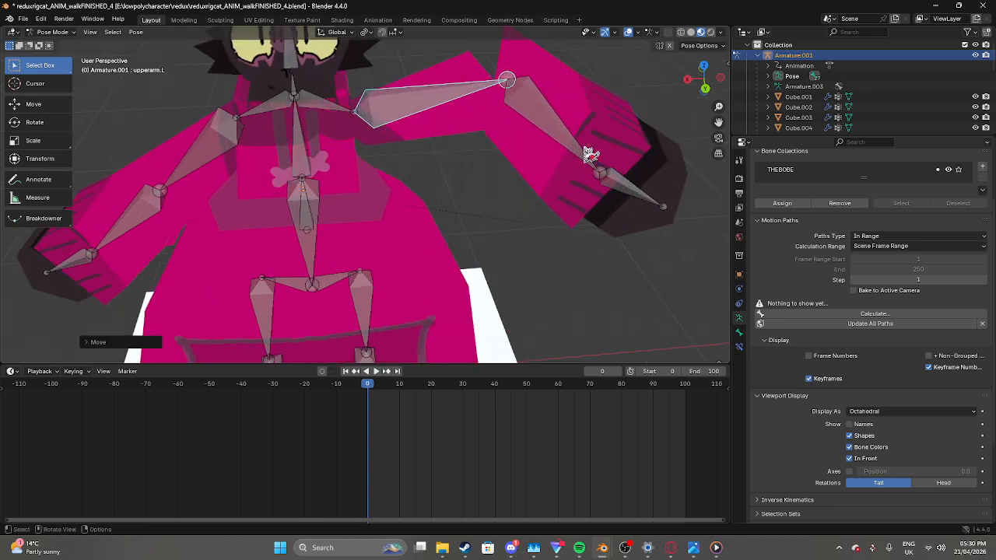
middle_drag(589, 153, 556, 166)
scroll(555, 109, down, 4)
scroll(555, 166, up, 4)
scroll(555, 166, down, 1)
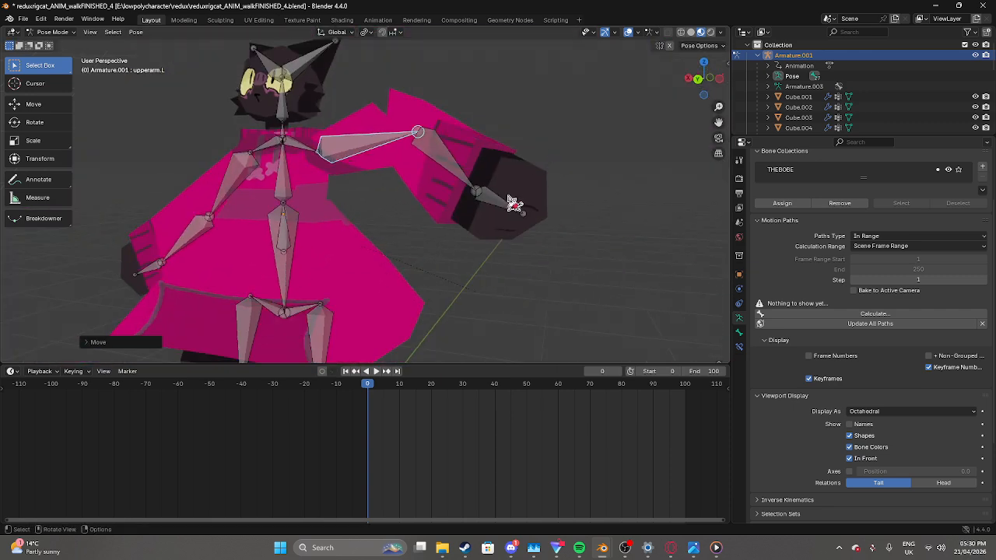
click(513, 203)
key(g)
click(476, 246)
middle_drag(525, 236, 541, 196)
Step: Undo the recent test poses of the armature
key(ctrl+z)
key(ctrl+z)
key(ctrl+z)
key(ctrl+z)
key(ctrl+z)
key(ctrl+z)
Step: Select all of the armature's bones, clear all their pose transforms, and deselect them
scroll(601, 214, down, 6)
drag(269, 127, 416, 335)
middle_drag(466, 263, 504, 248)
click(135, 34)
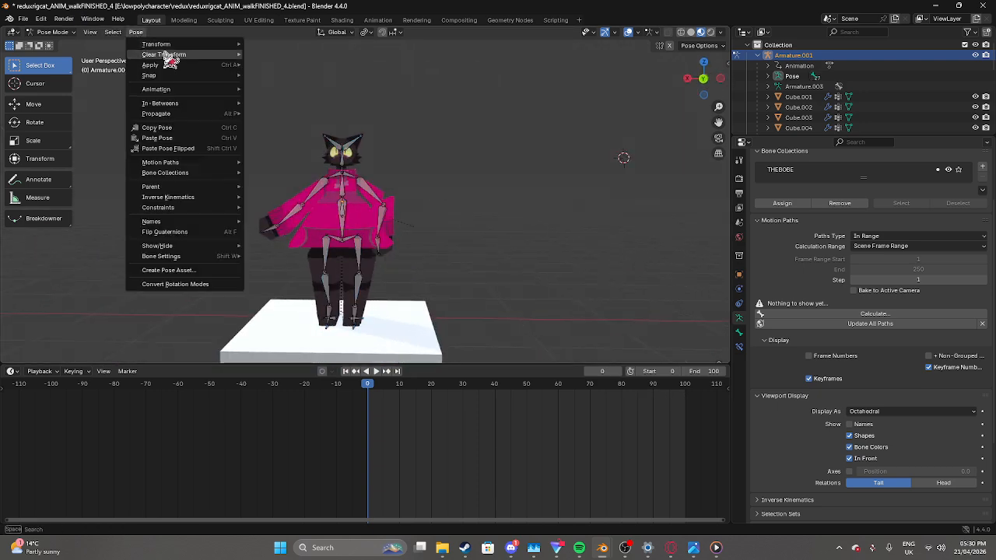
drag(456, 110, 250, 300)
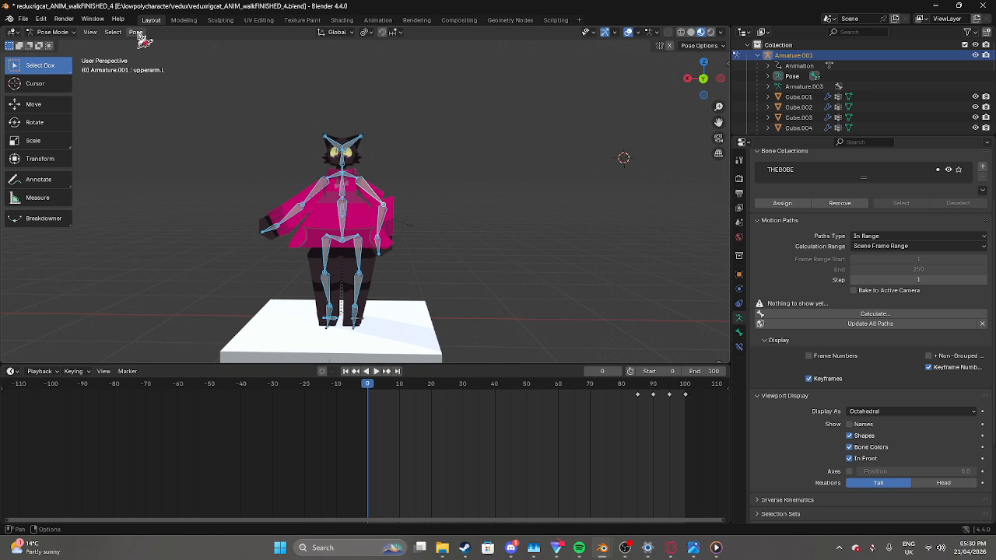
click(136, 33)
mouse_move(206, 55)
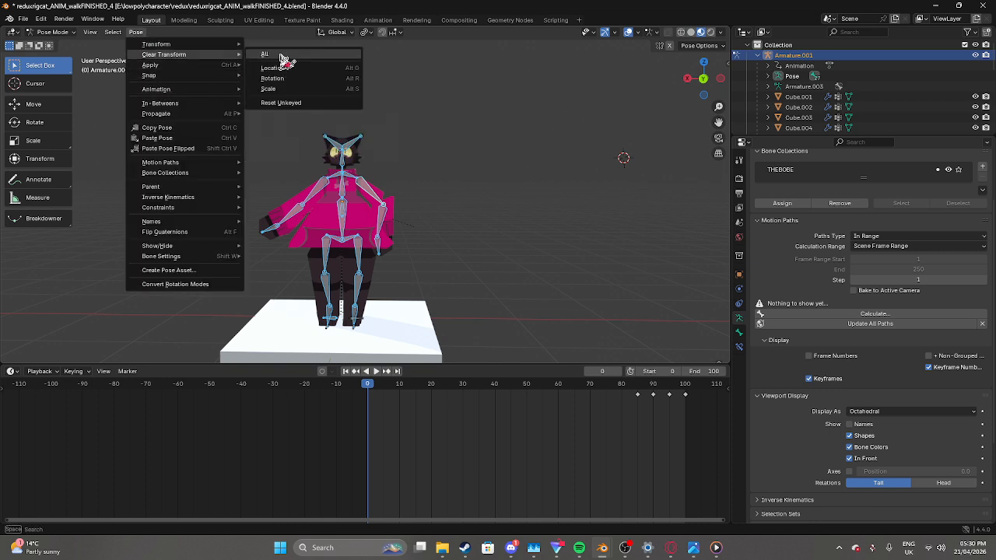
click(284, 59)
click(536, 172)
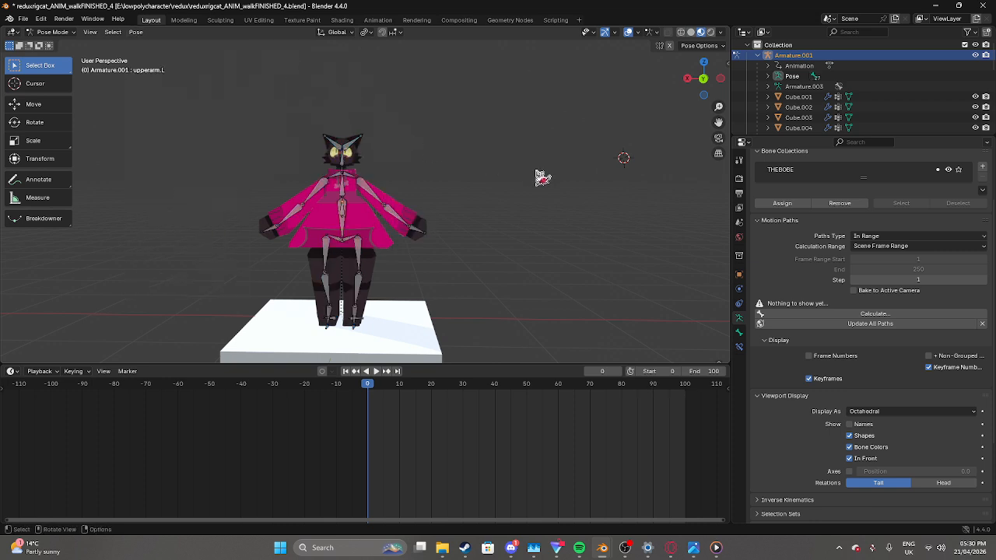
Step: Move the lowertorso.001 bone to carry the whole character off the white platform
middle_drag(542, 177, 374, 215)
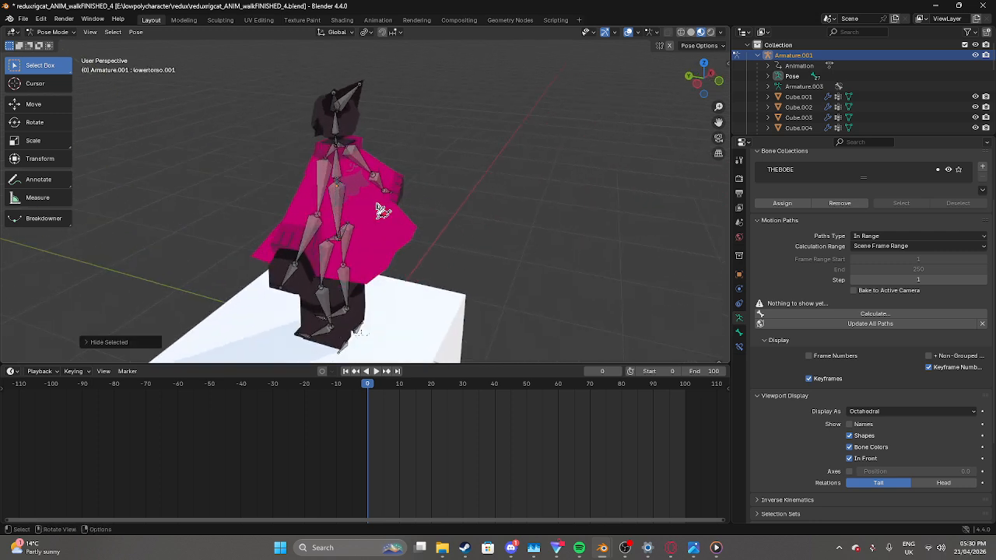
key(g)
click(167, 165)
middle_drag(280, 173, 305, 164)
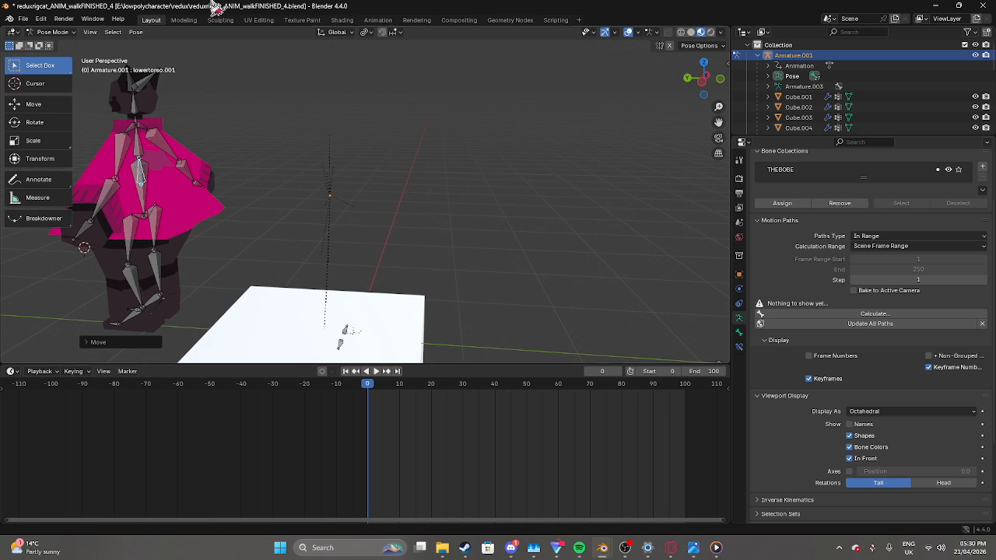
Step: Clear all pose transforms on the lowertorso.001 bone
click(136, 32)
mouse_move(175, 56)
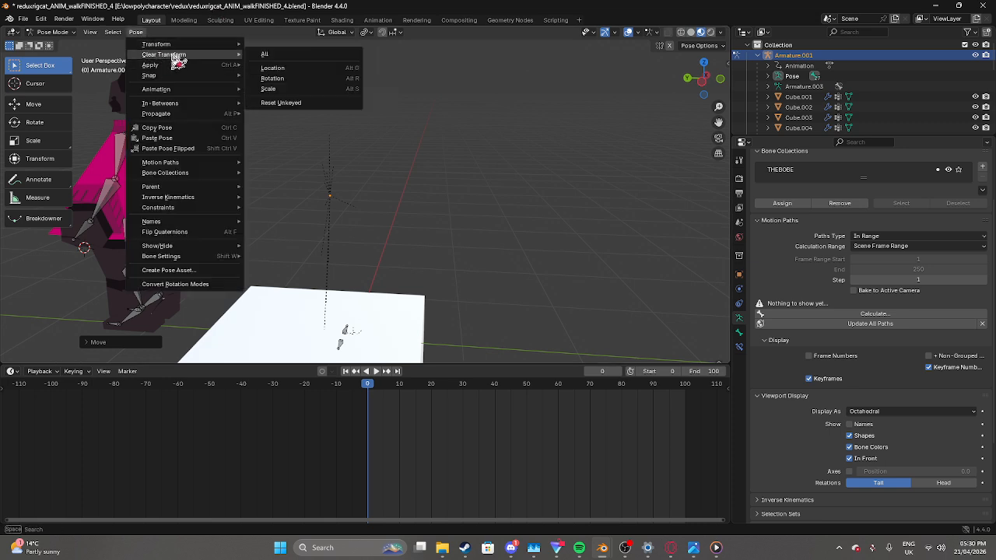
click(269, 56)
middle_drag(373, 164, 477, 159)
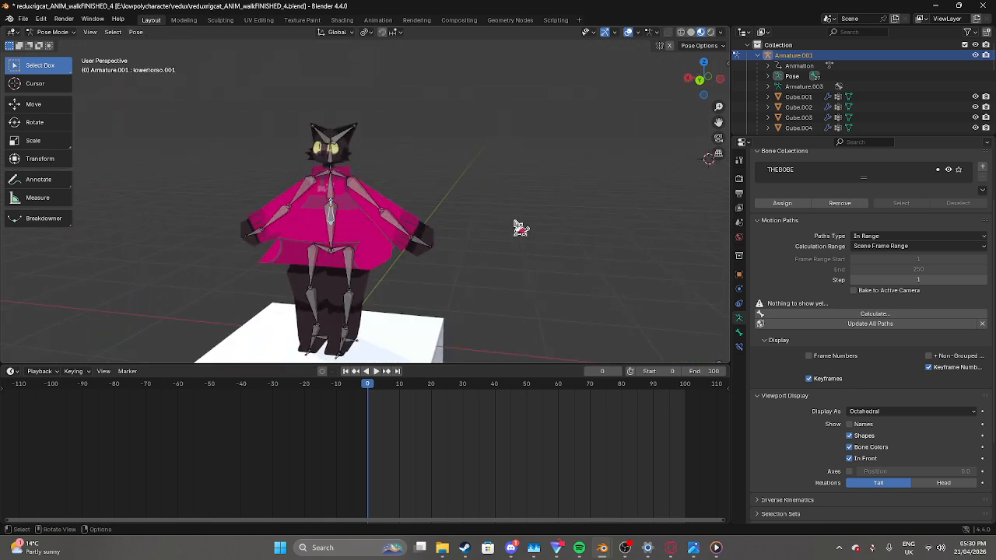
Step: Examine the reset character's torso and arm bones from the front and at an angle
middle_drag(520, 227, 570, 233)
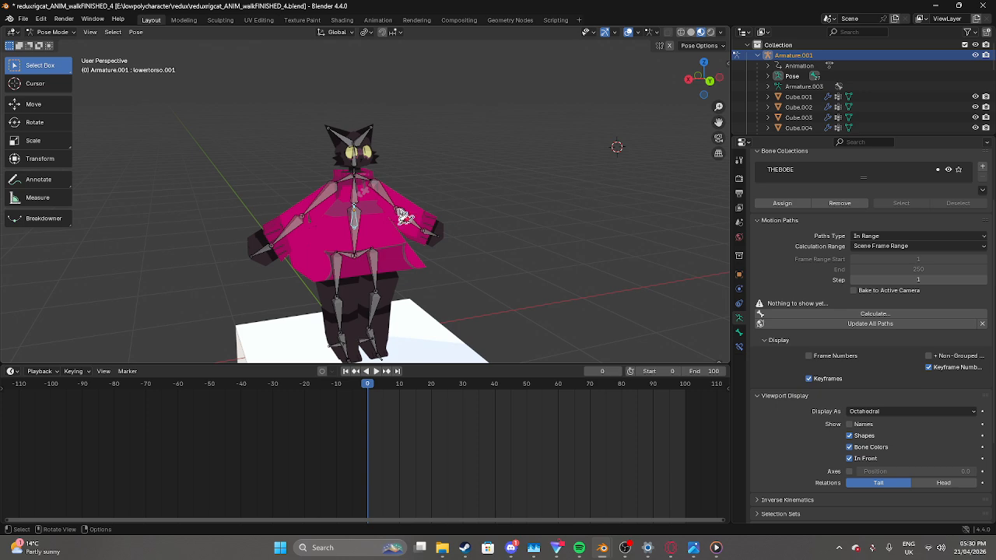
middle_drag(402, 217, 443, 225)
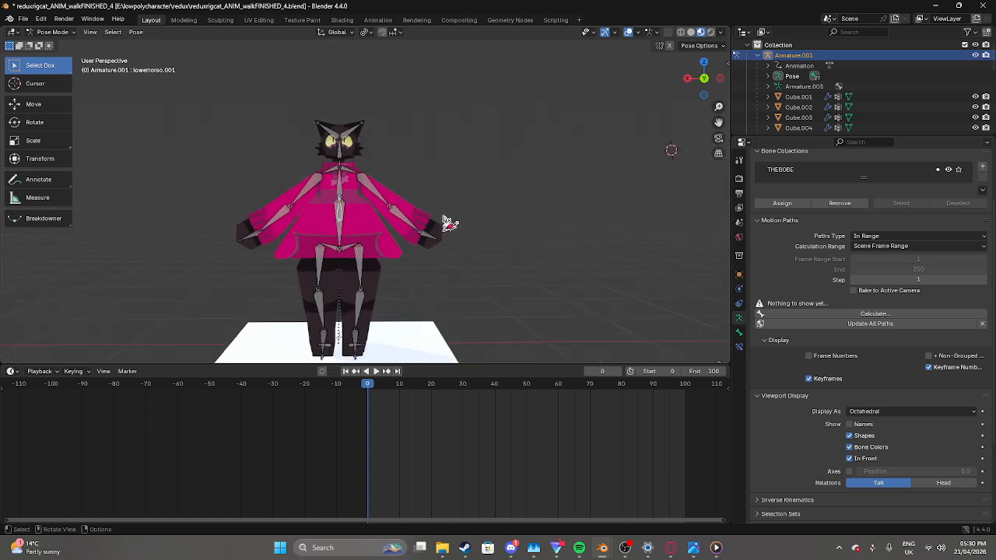
middle_drag(436, 261, 583, 257)
scroll(576, 245, up, 4)
middle_drag(590, 204, 384, 192)
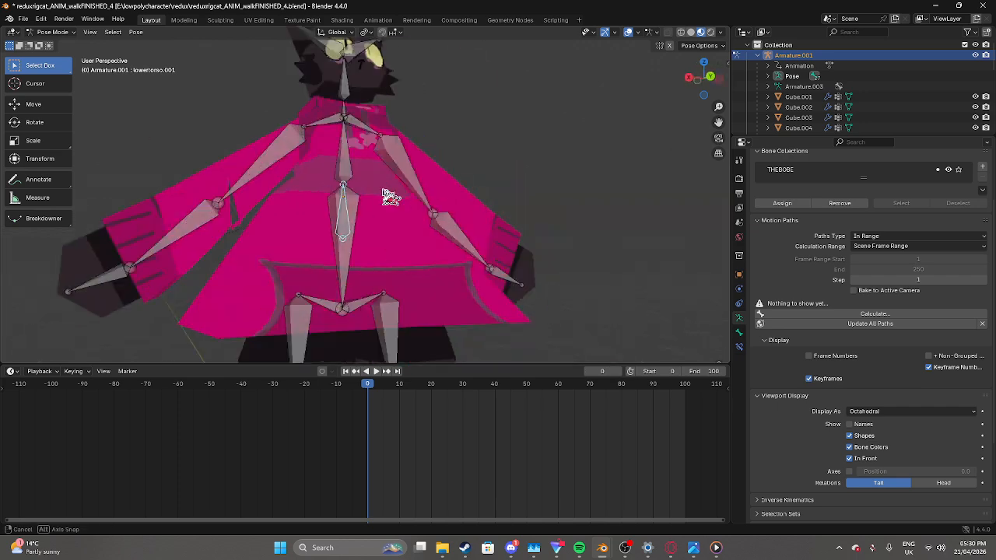
Step: Examine the leg and foot bones from the side and from beneath the platform
scroll(362, 210, down, 5)
middle_drag(502, 201, 400, 236)
scroll(424, 268, up, 4)
shift+middle_drag(442, 292, 455, 185)
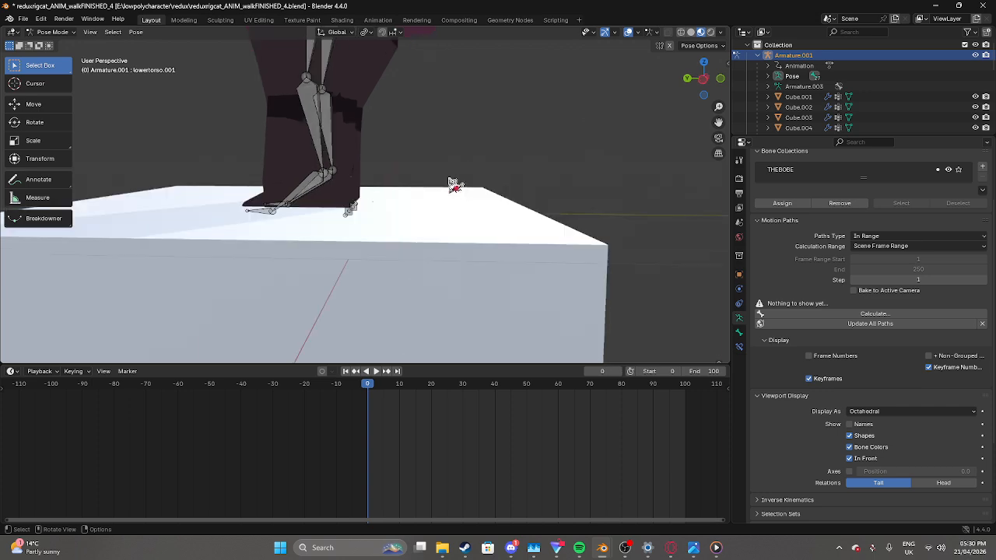
middle_drag(423, 261, 545, 161)
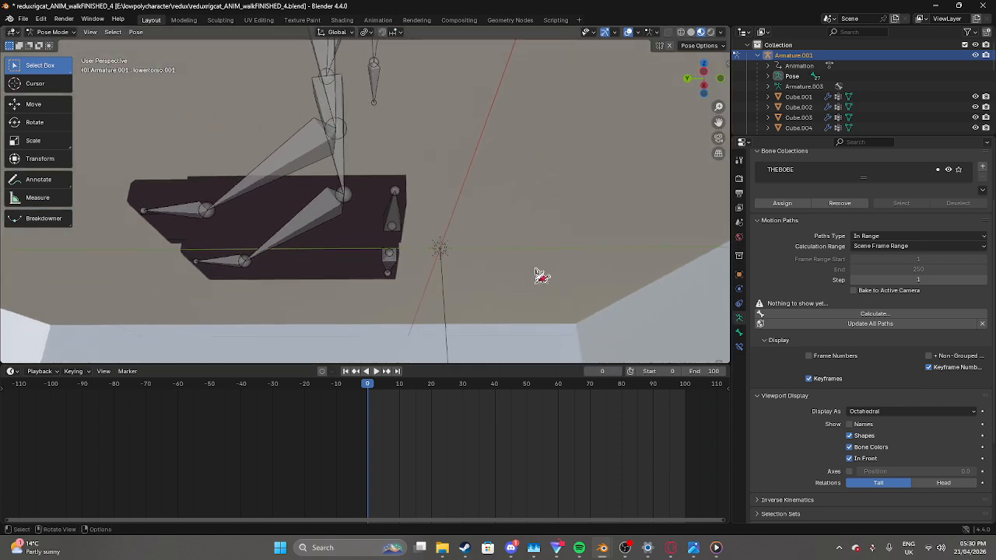
middle_drag(542, 276, 482, 262)
Step: Move the roll.L bone away from the heel of the character's left foot
middle_drag(558, 248, 435, 227)
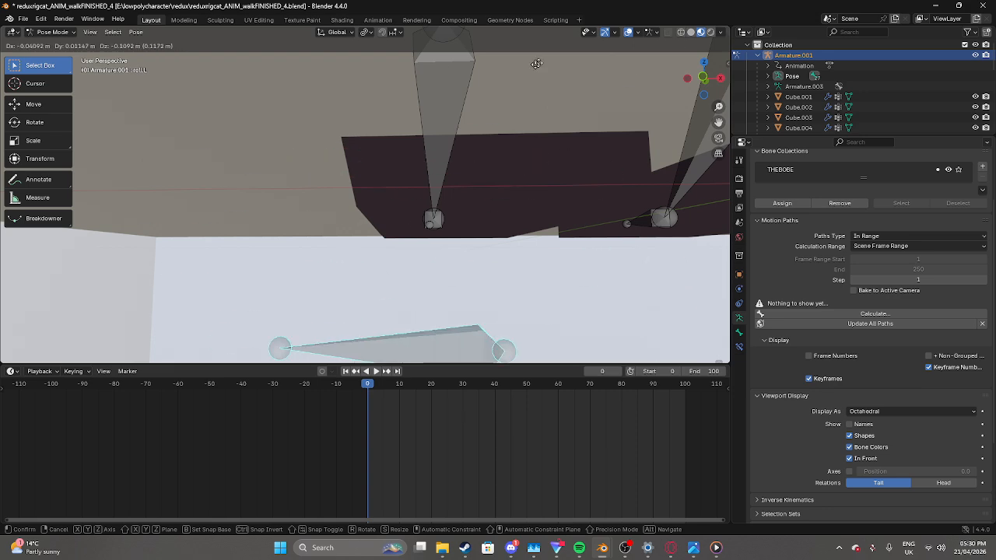
click(339, 255)
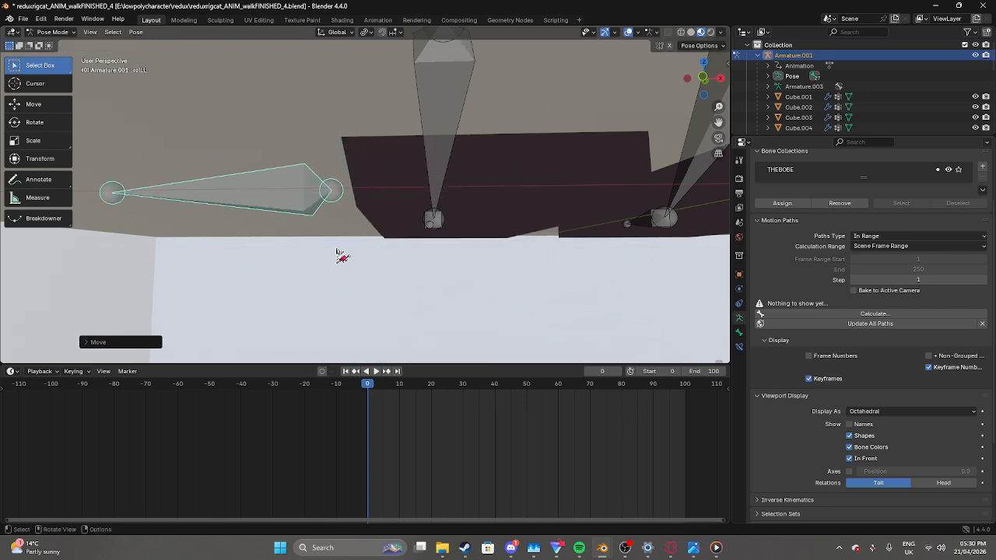
middle_drag(340, 255, 273, 138)
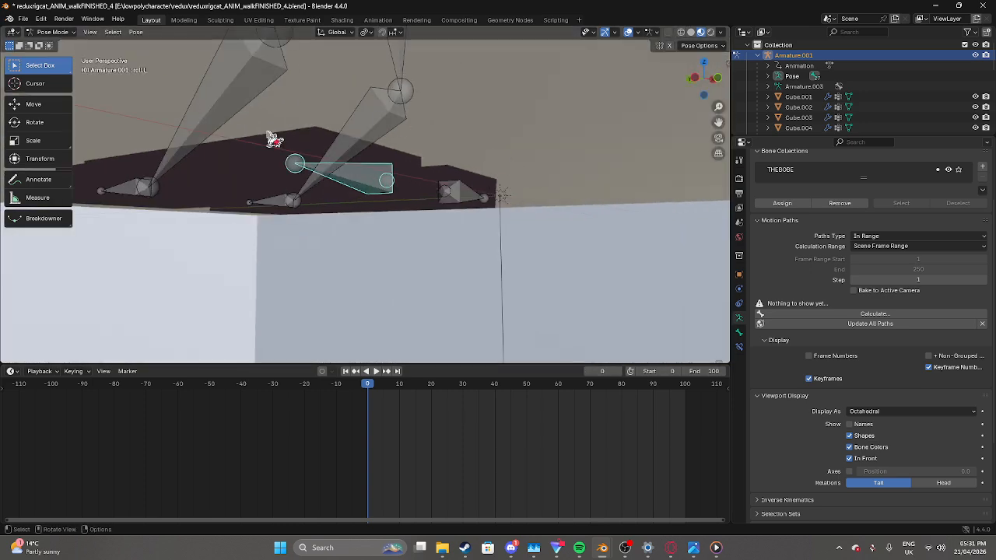
Step: Examine the roll.L and foot bones from several angles and look through the armature's properties
middle_drag(518, 204, 442, 216)
scroll(511, 176, up, 5)
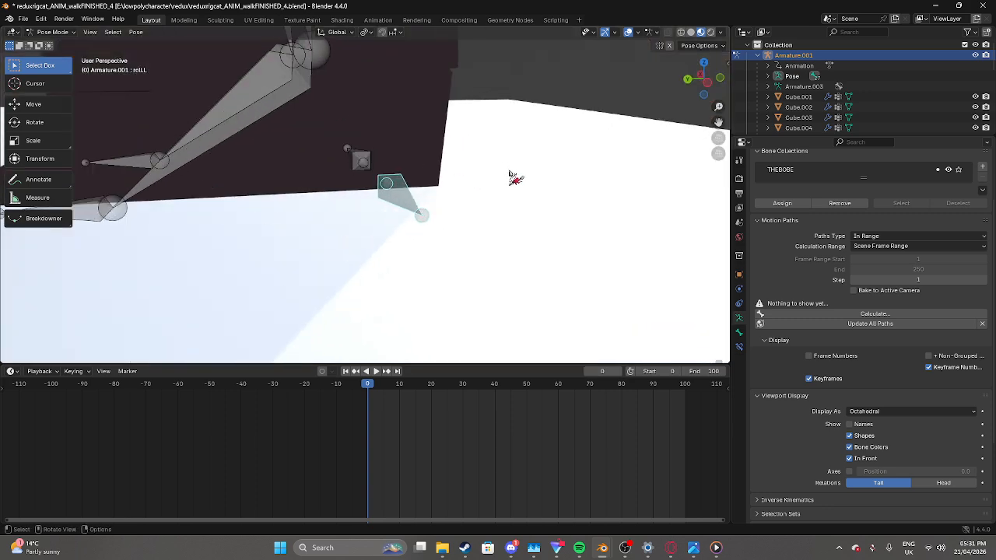
middle_drag(521, 246, 501, 242)
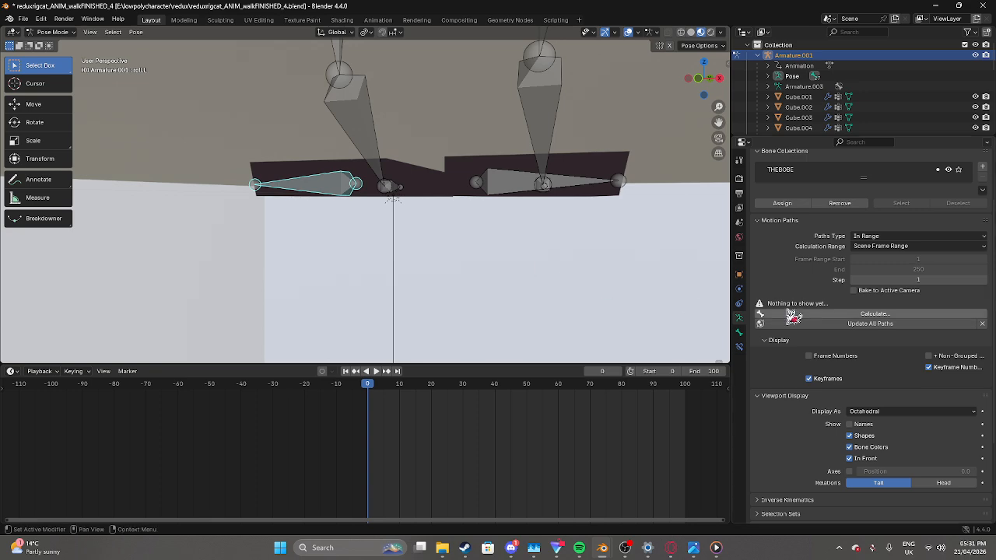
scroll(865, 327, down, 4)
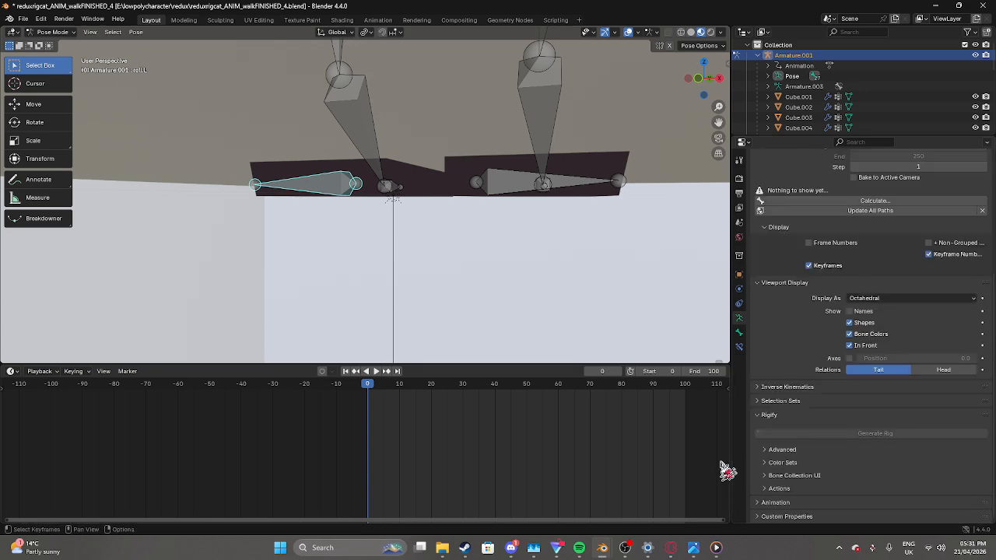
scroll(870, 378, up, 5)
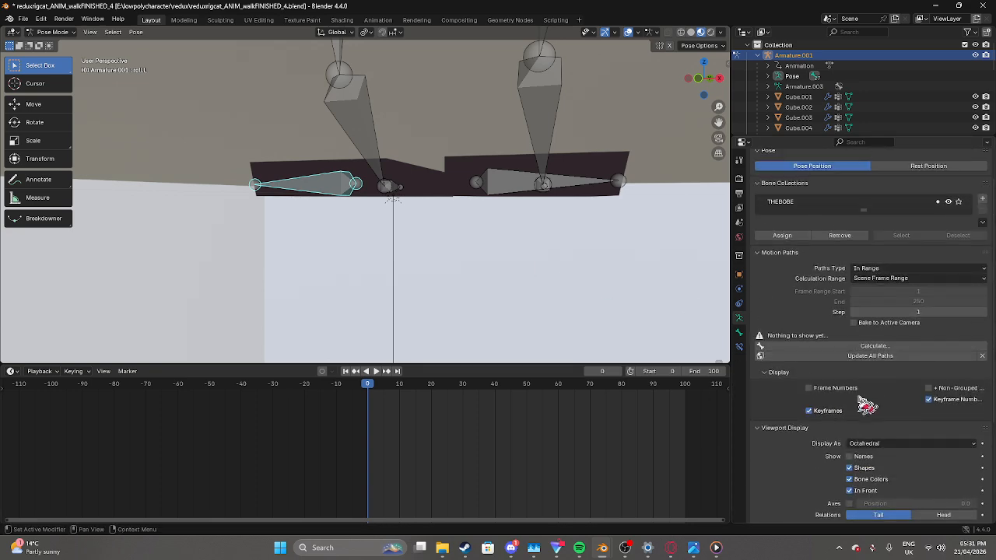
scroll(508, 191, down, 8)
Step: Select the upperarm.L bone and examine the character's torso and arms from the front and from below
middle_drag(508, 190, 423, 186)
scroll(476, 163, down, 6)
scroll(500, 245, up, 4)
shift+middle_drag(482, 158, 451, 248)
scroll(418, 245, up, 3)
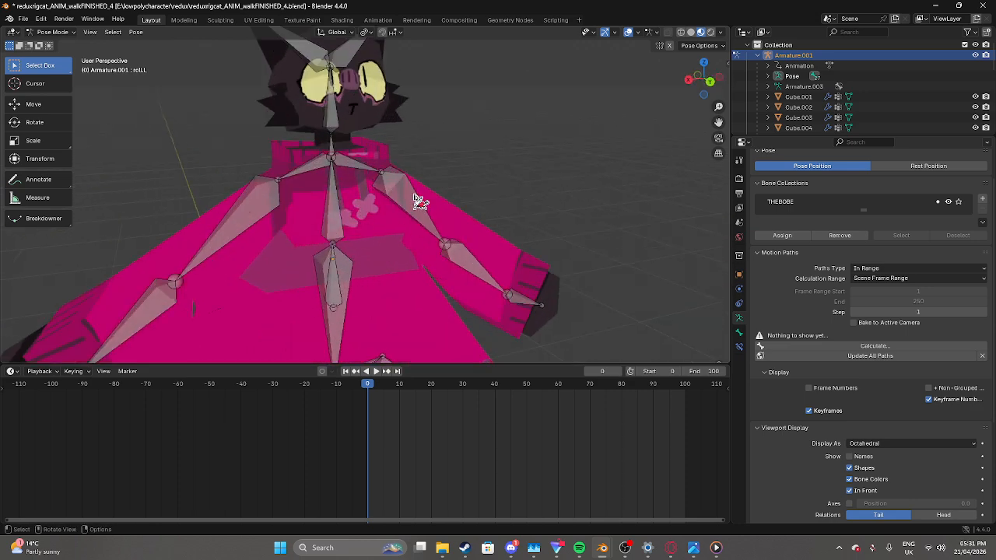
click(419, 201)
scroll(489, 195, down, 5)
middle_drag(489, 196, 400, 276)
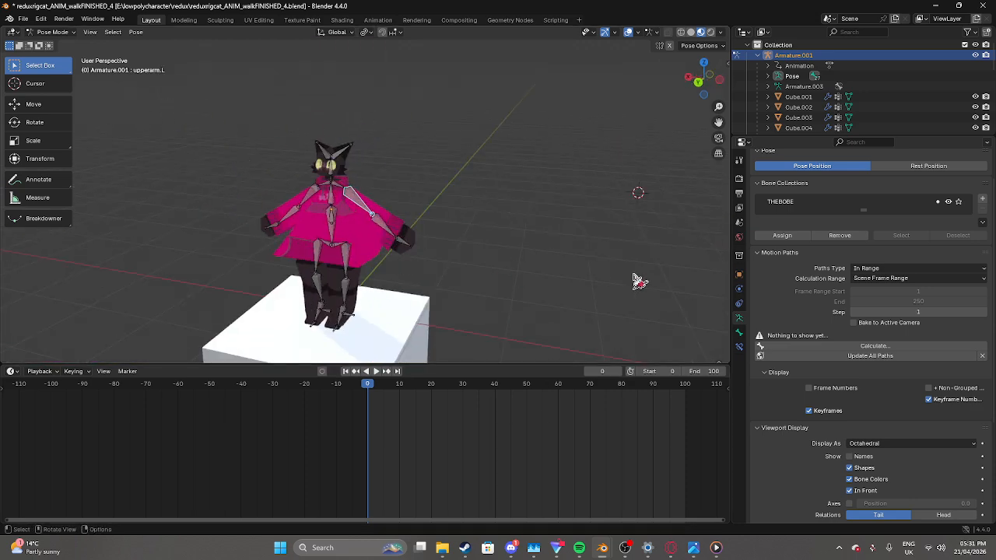
shift+middle_drag(591, 281, 599, 304)
scroll(467, 274, up, 4)
scroll(485, 249, down, 3)
scroll(537, 250, up, 1)
middle_drag(426, 265, 459, 252)
scroll(497, 256, up, 4)
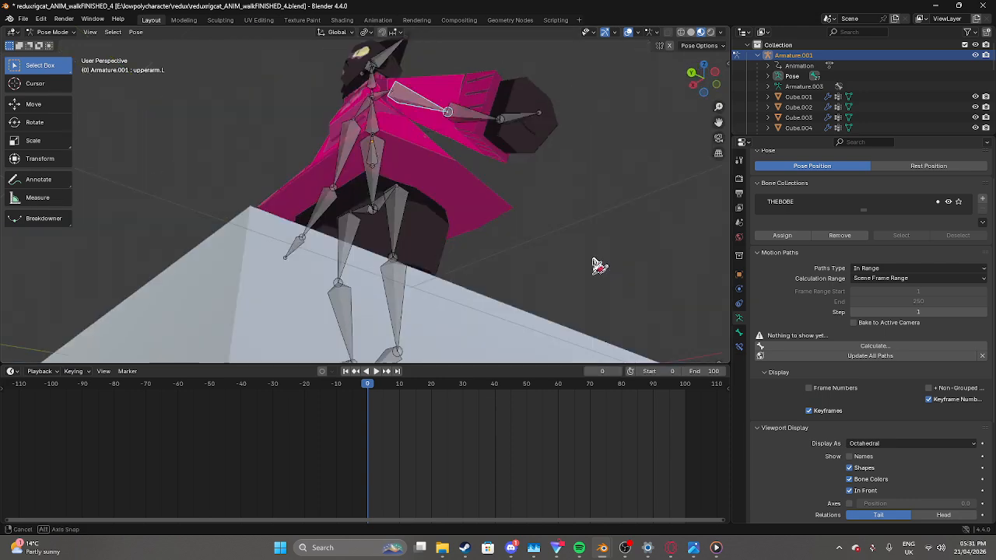
Step: Try to rotate the thigh.L bone about the X axis
shift+middle_drag(591, 258, 550, 212)
click(390, 238)
key(r)
key(x)
click(367, 298)
Step: Examine the whole character from above, from the front and from the side
middle_drag(462, 223, 326, 129)
scroll(389, 286, down, 3)
middle_drag(460, 218, 551, 226)
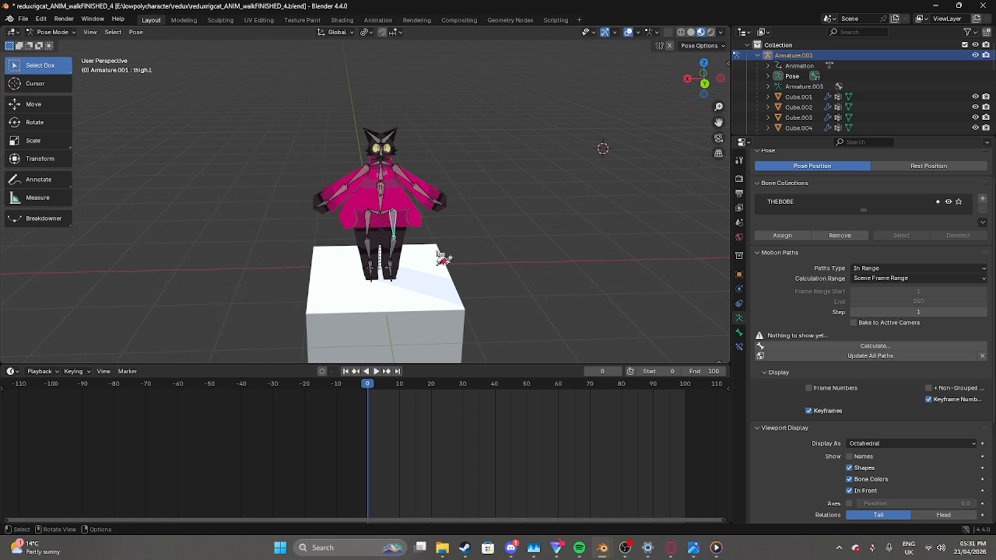
middle_drag(446, 263, 230, 202)
scroll(504, 208, up, 5)
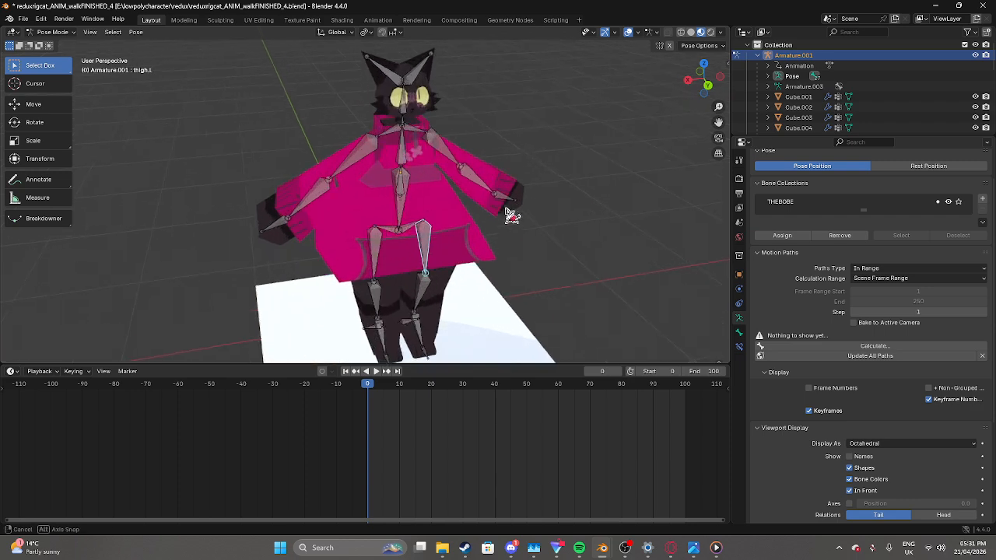
middle_drag(504, 208, 490, 196)
scroll(522, 175, down, 3)
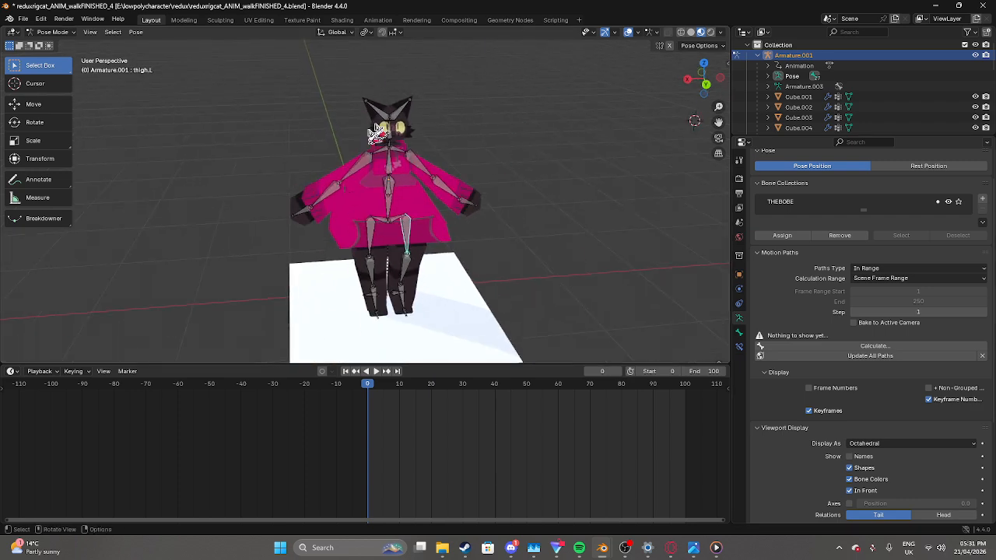
middle_drag(197, 187, 627, 185)
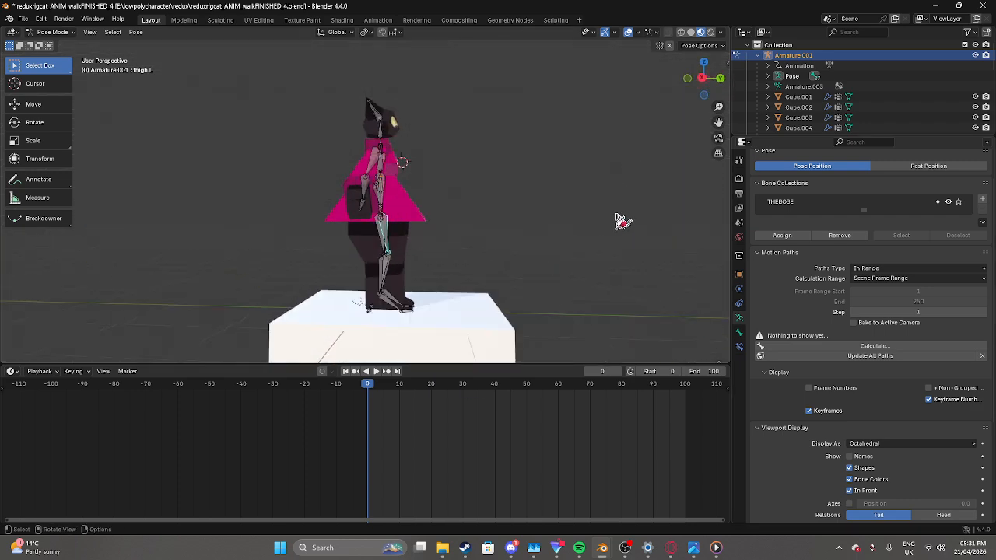
middle_drag(622, 220, 484, 281)
Step: Test-pose the head bone by tilting it toward the character's left shoulder
scroll(407, 223, up, 4)
scroll(449, 223, up, 4)
shift+middle_drag(407, 222, 432, 220)
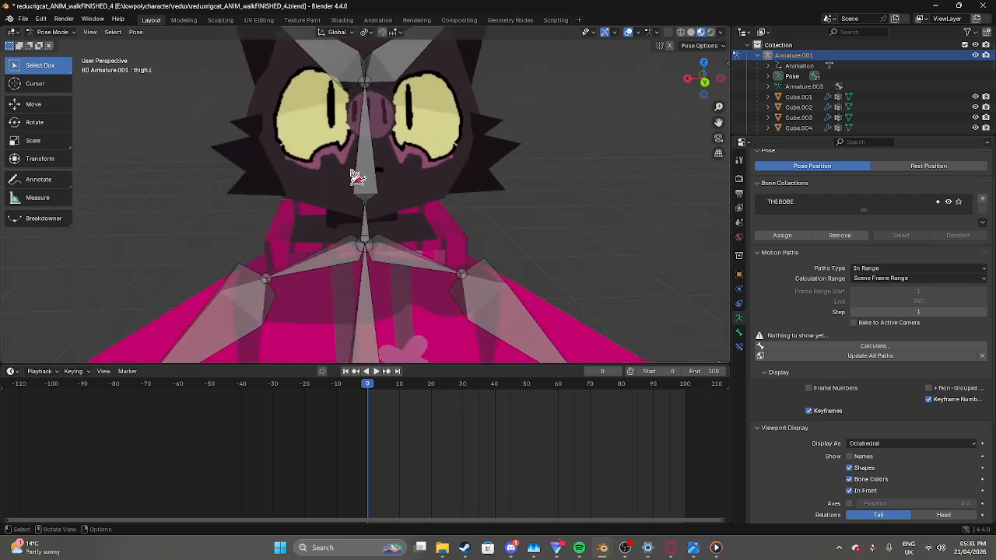
click(356, 177)
key(g)
click(589, 201)
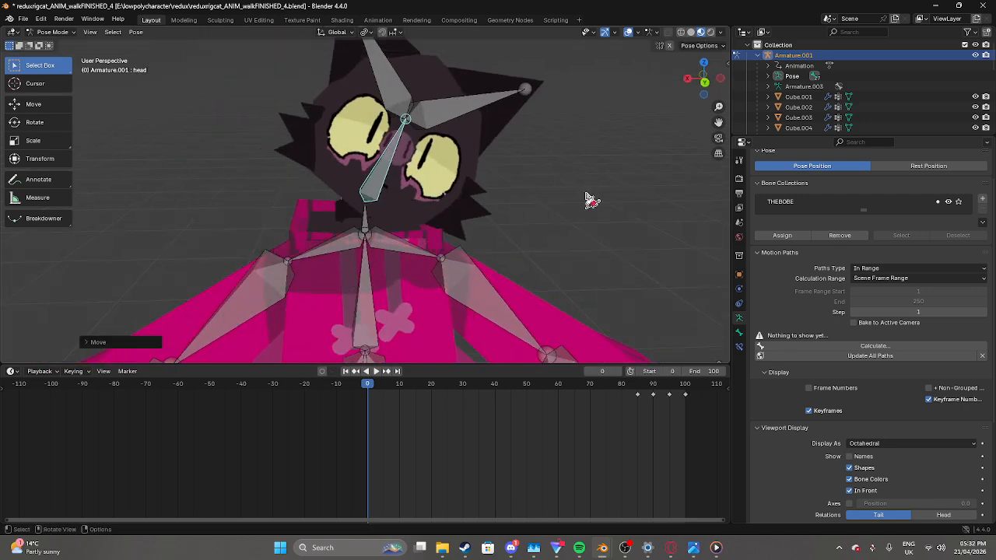
middle_drag(369, 290, 495, 237)
middle_drag(582, 217, 430, 225)
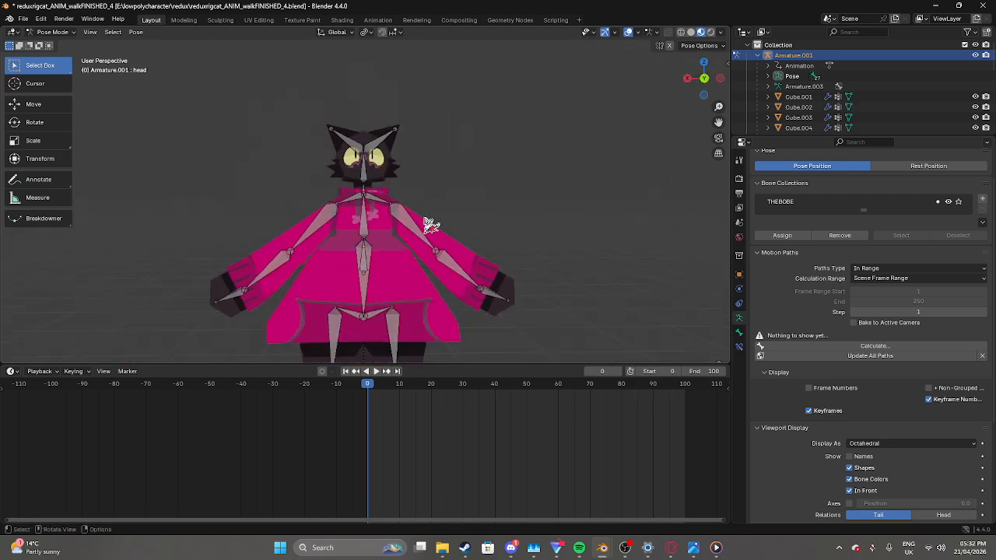
Step: Test-tilt the upper.torso bone and swing the lowertorso bone sideways and up with the legs
click(361, 230)
key(g)
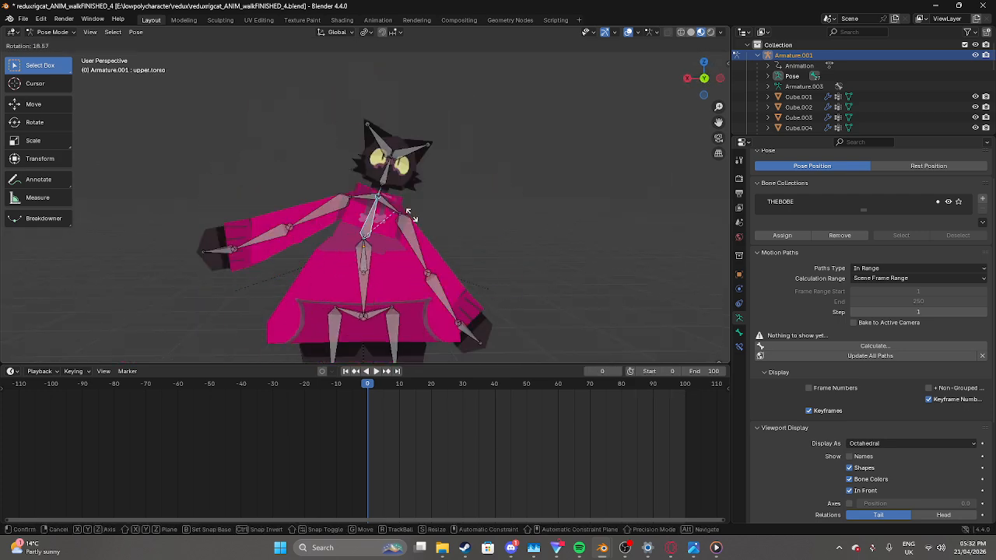
click(394, 241)
click(366, 280)
key(g)
click(543, 163)
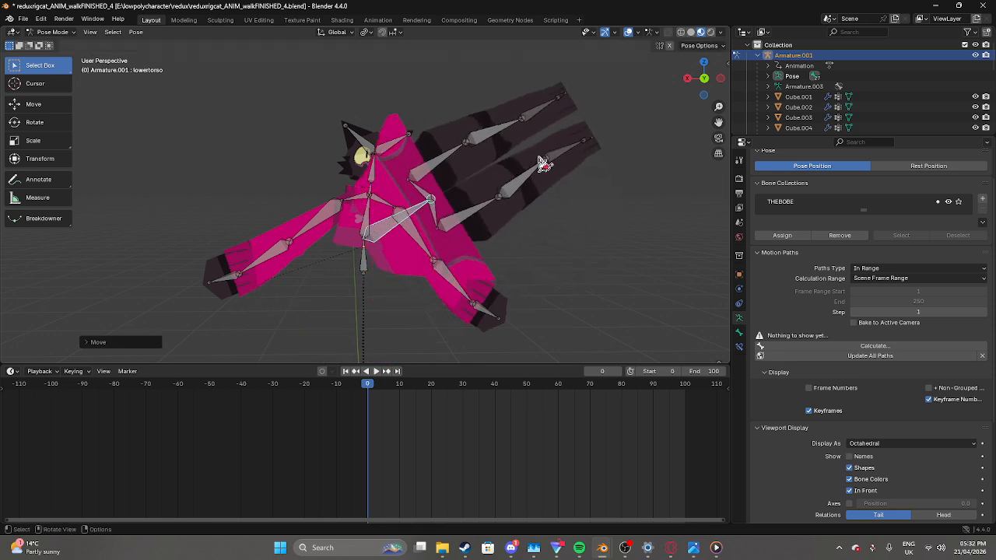
Step: Rotate the thigh.L and thigh.R bones away from each other to test the hip joints
key(r)
click(342, 130)
click(470, 213)
key(r)
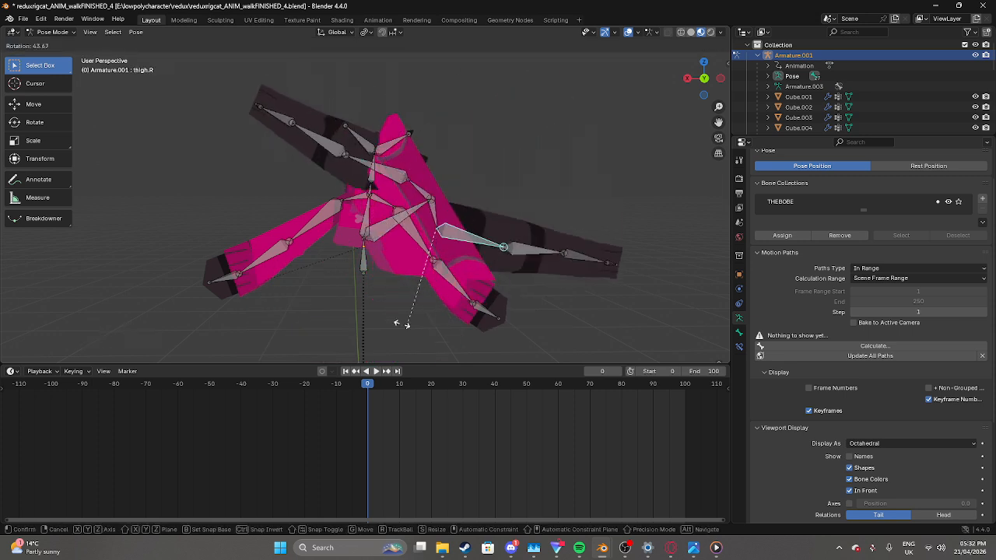
click(428, 64)
Step: Undo the test poses of the lower torso and both thigh bones
scroll(426, 70, down, 3)
key(ctrl+z)
key(ctrl+z)
key(ctrl+z)
key(ctrl+z)
key(ctrl+z)
key(ctrl+z)
key(ctrl+z)
key(ctrl+z)
key(ctrl+z)
key(ctrl+z)
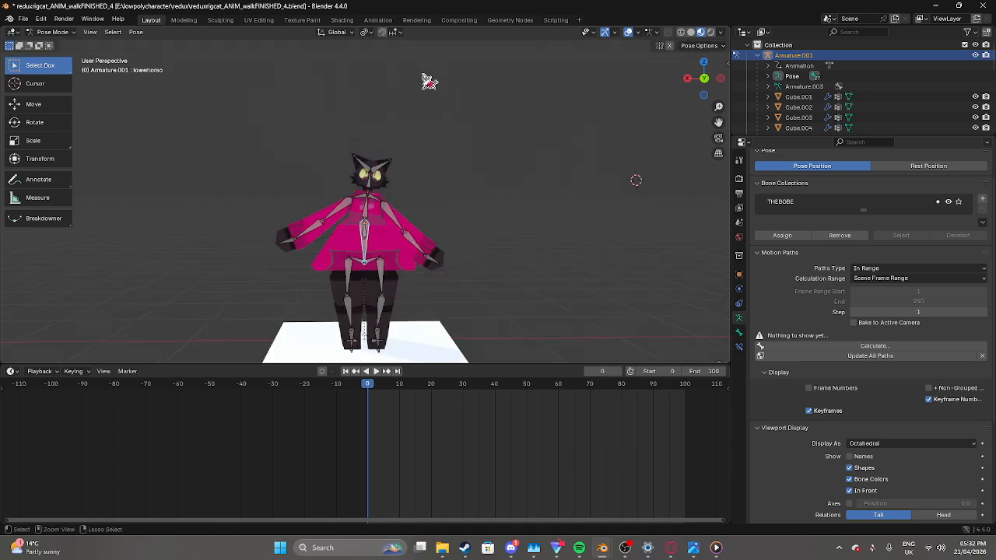
scroll(483, 136, up, 3)
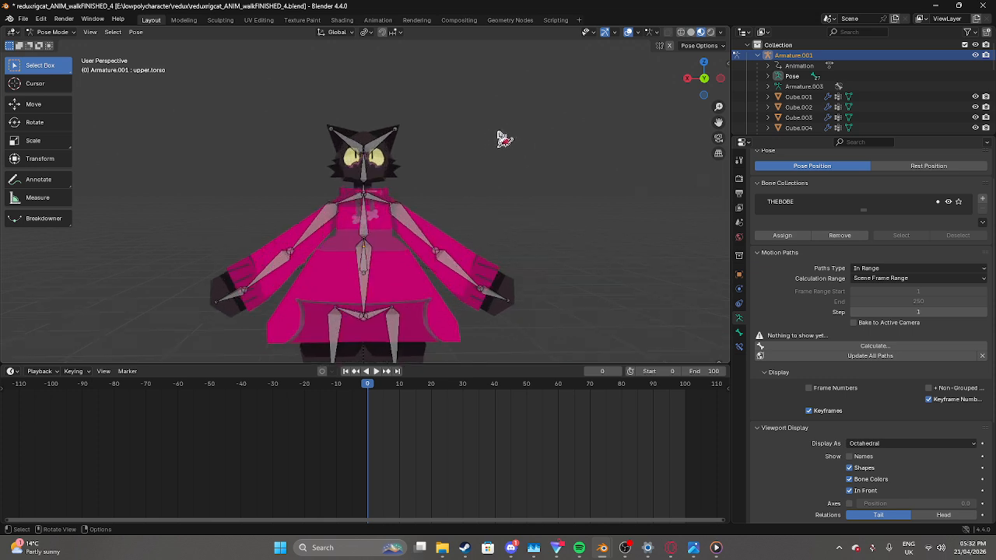
Step: Turn on Auto IK in the pose options
shift+middle_drag(526, 210, 700, 28)
click(715, 45)
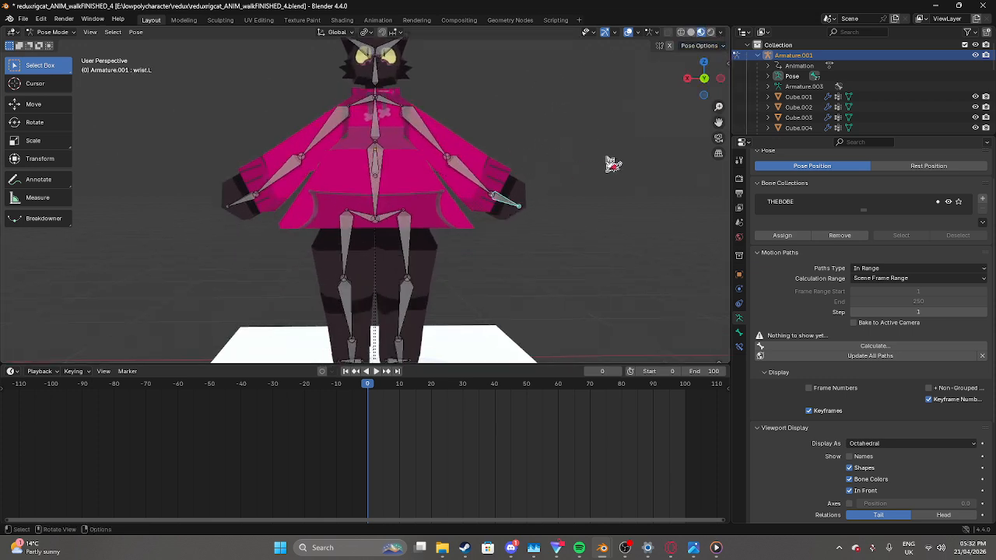
Step: Try moving the wrist.L bone with Auto IK and rotating it freely with trackball rotation
key(g)
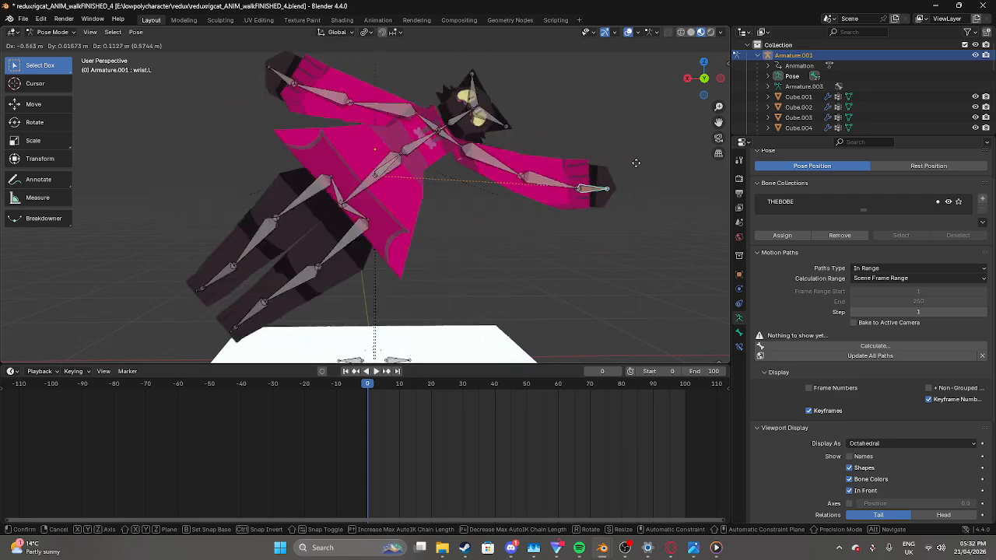
key(r)
key(r)
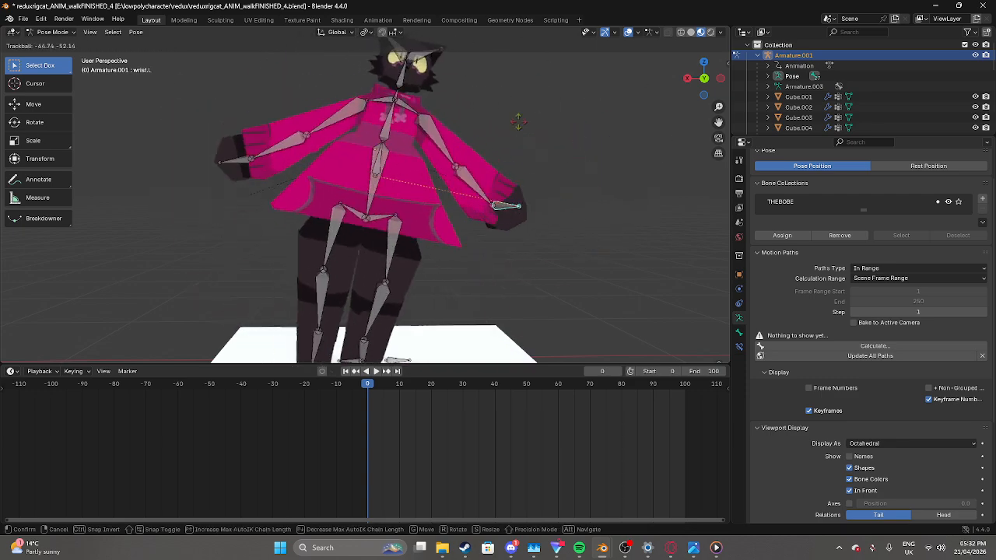
click(565, 193)
Step: Move the foot.L bone sideways and up with Auto IK to test the body's reaction, and undo the move
scroll(577, 194, down, 5)
middle_drag(580, 226, 581, 231)
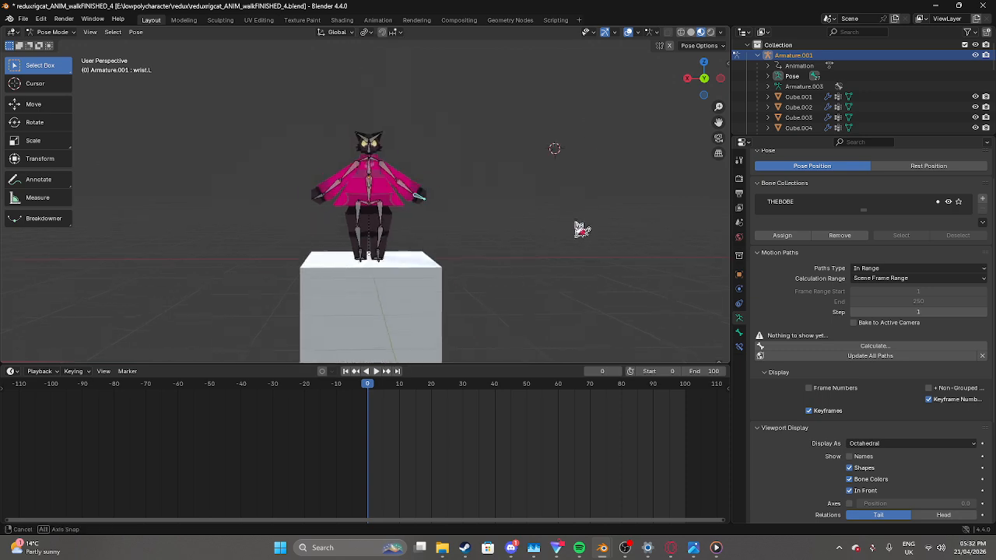
scroll(430, 227, up, 5)
middle_drag(429, 226, 309, 261)
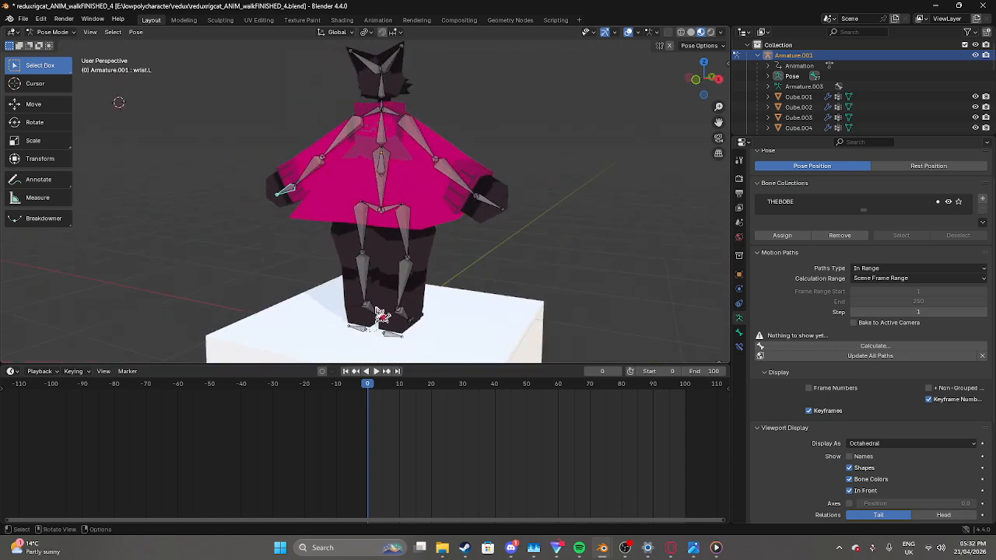
click(381, 314)
key(g)
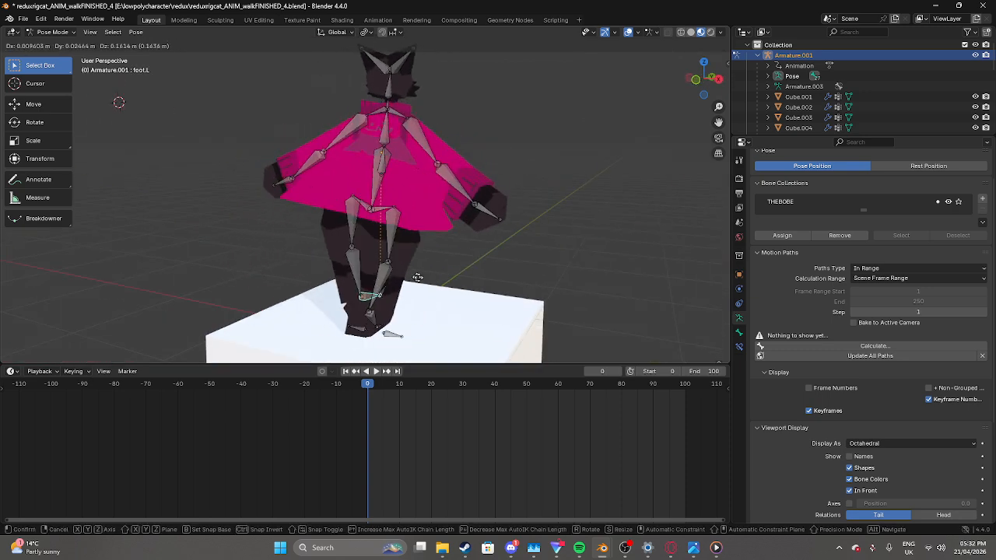
click(526, 253)
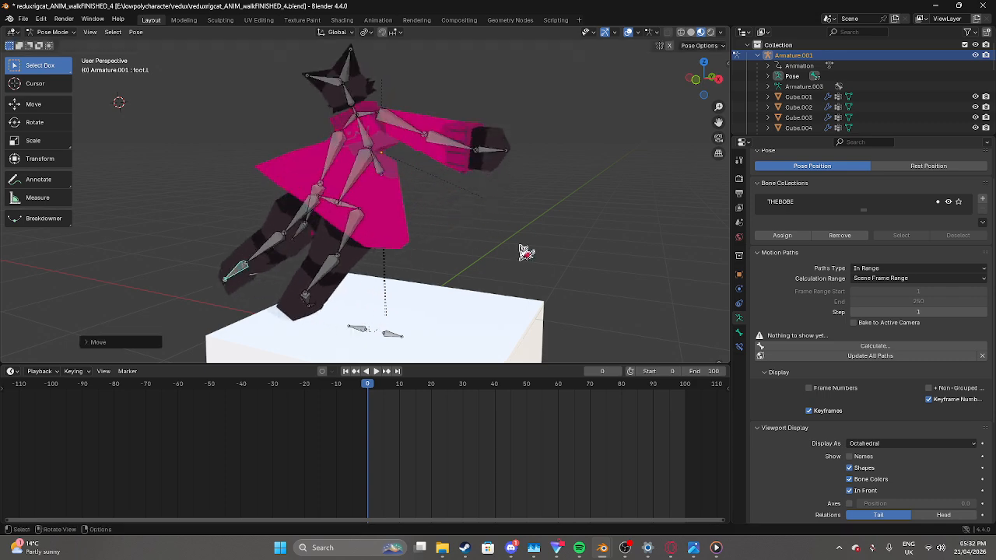
middle_drag(526, 253, 366, 236)
key(ctrl+z)
Step: Move the upper.torso bone down toward the platform with Auto IK, and undo the move
middle_drag(574, 205, 519, 209)
click(364, 163)
key(g)
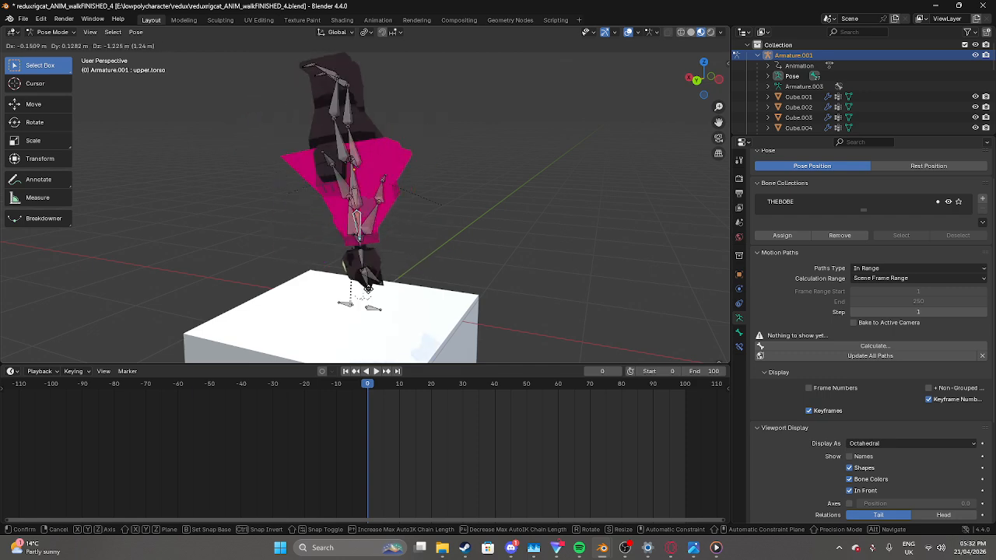
click(405, 278)
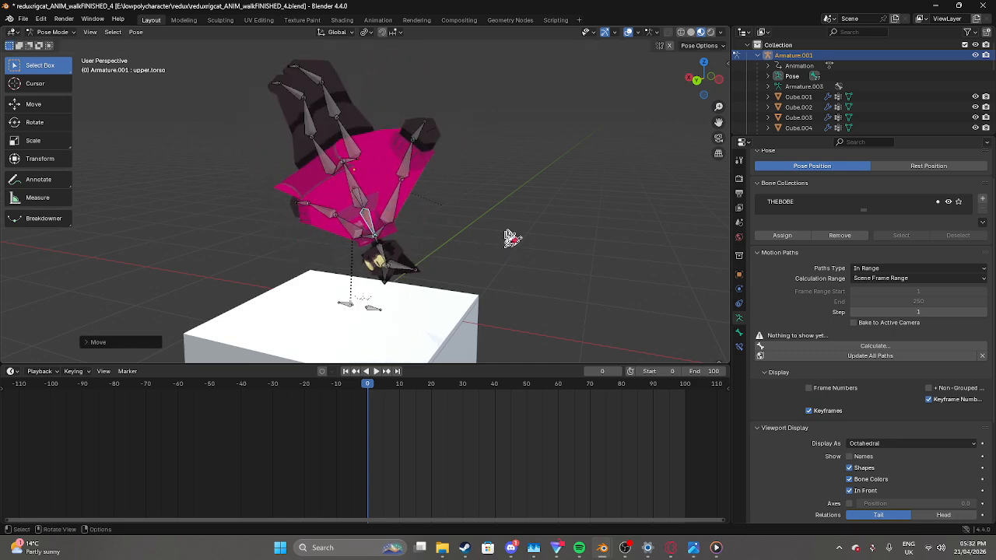
mouse_move(505, 231)
middle_down()
mouse_move(577, 196)
mouse_move(525, 233)
mouse_move(510, 231)
mouse_move(522, 231)
middle_up()
key(ctrl+z)
scroll(525, 233, up, 3)
scroll(521, 231, up, 1)
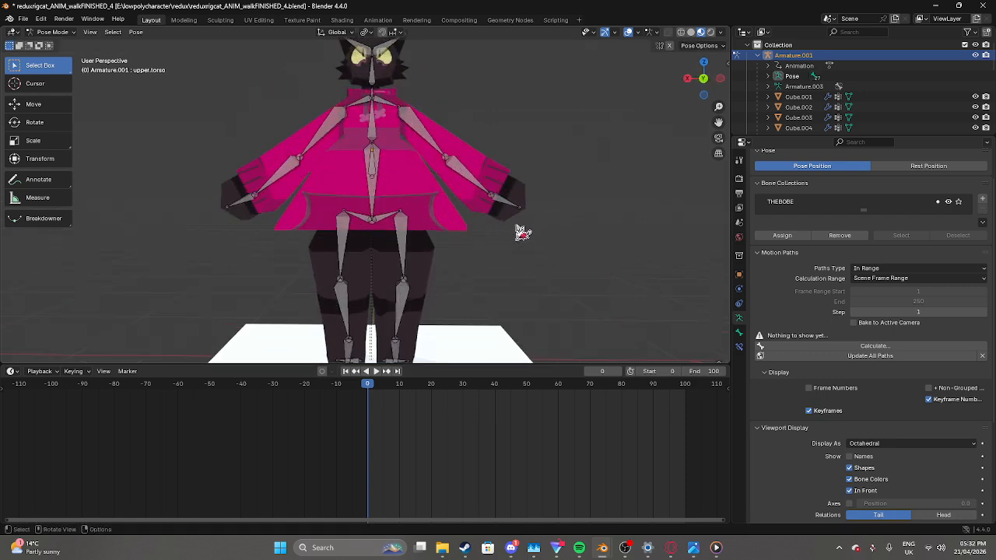
Step: Open the pose options and view the character from the side
click(721, 47)
middle_drag(479, 140, 584, 178)
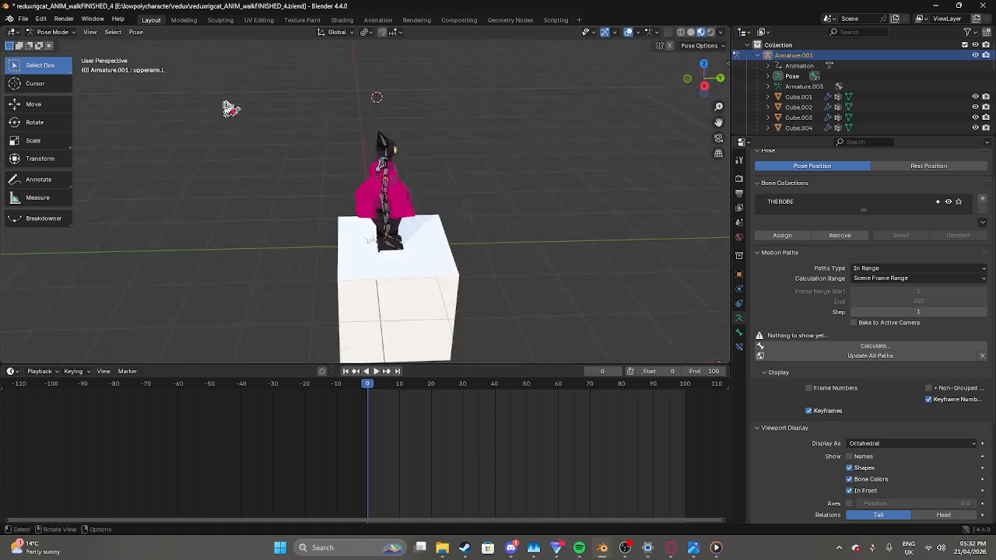